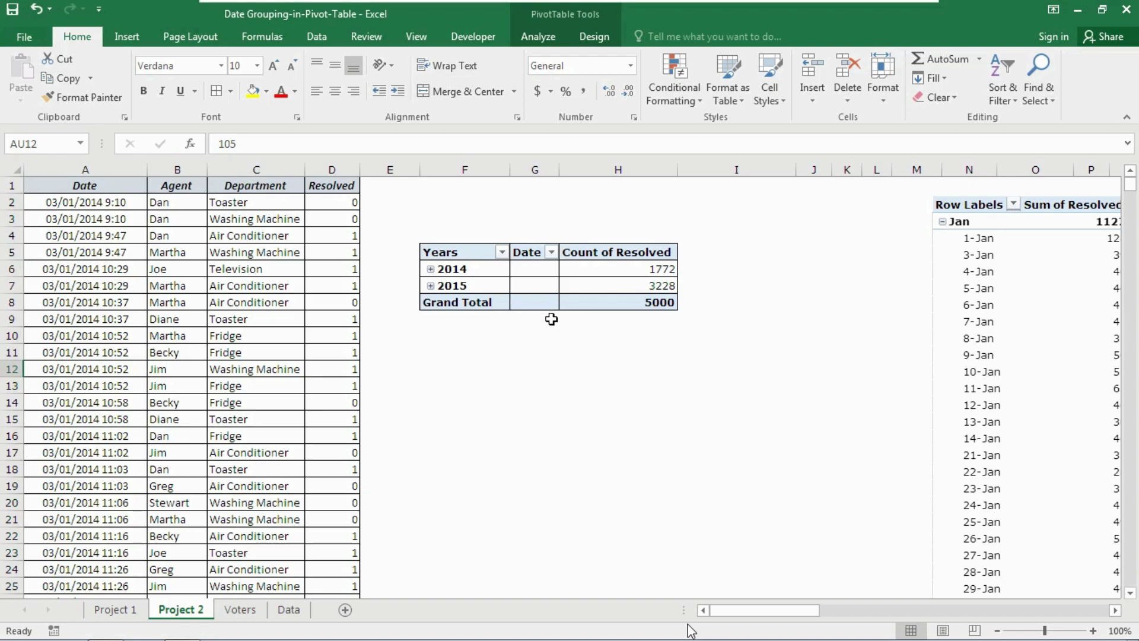
# - Expand 2014 in the Years pivot table to show daily Count of Resolved, then view the other pivots
pyautogui.click(432, 270)
pyautogui.scroll(-1, 433, 272)
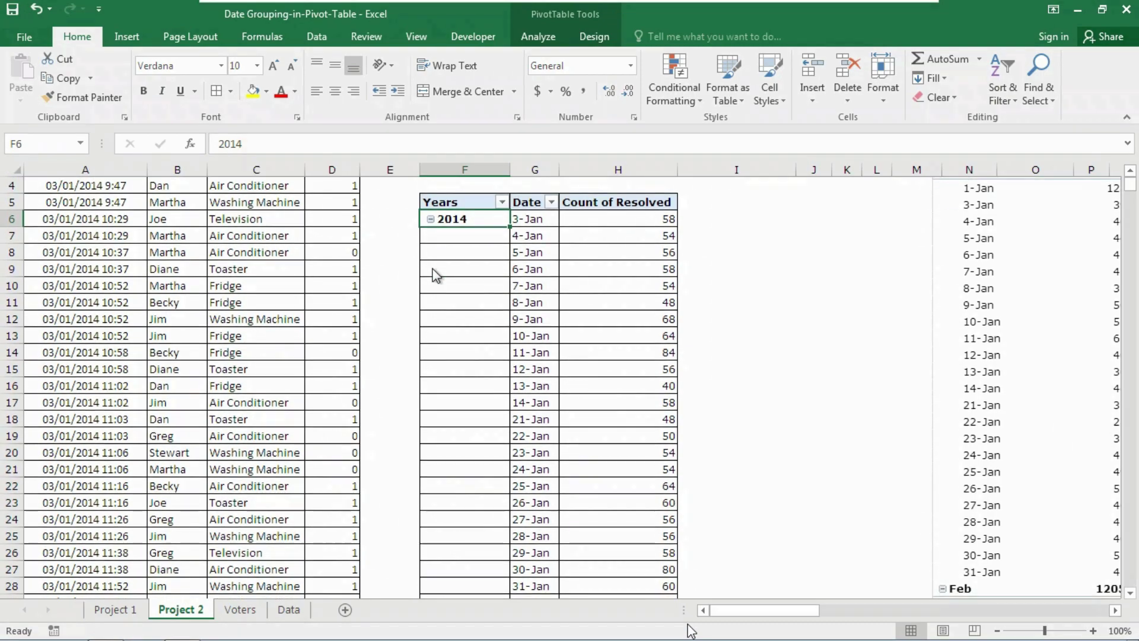
pyautogui.scroll(1, 470, 315)
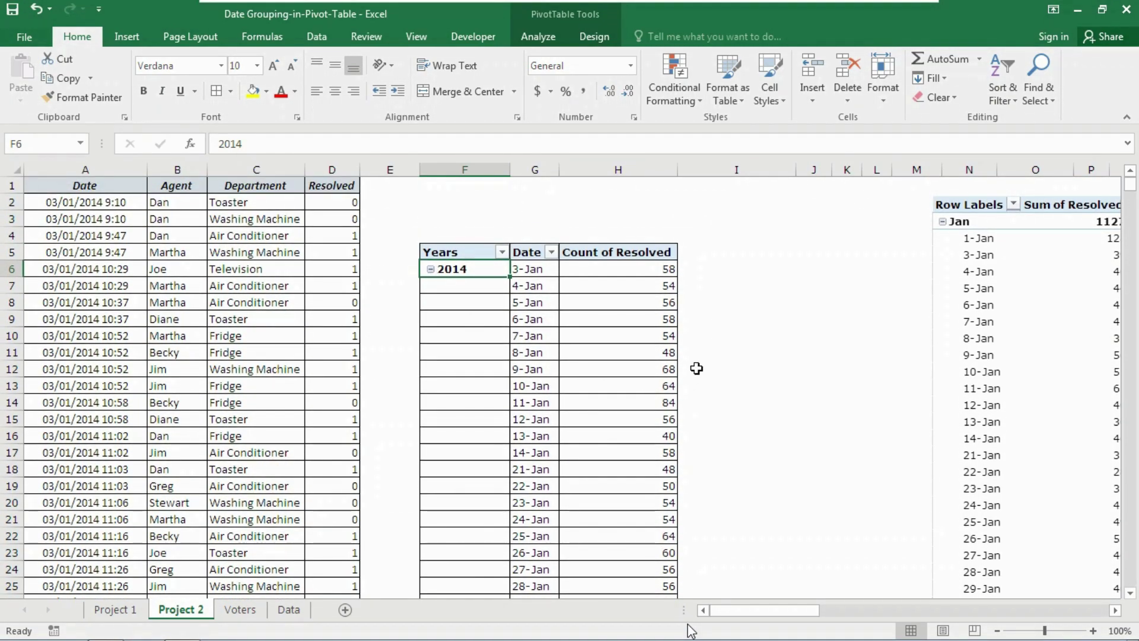
pyautogui.moveTo(762, 613); pyautogui.dragTo(829, 621)
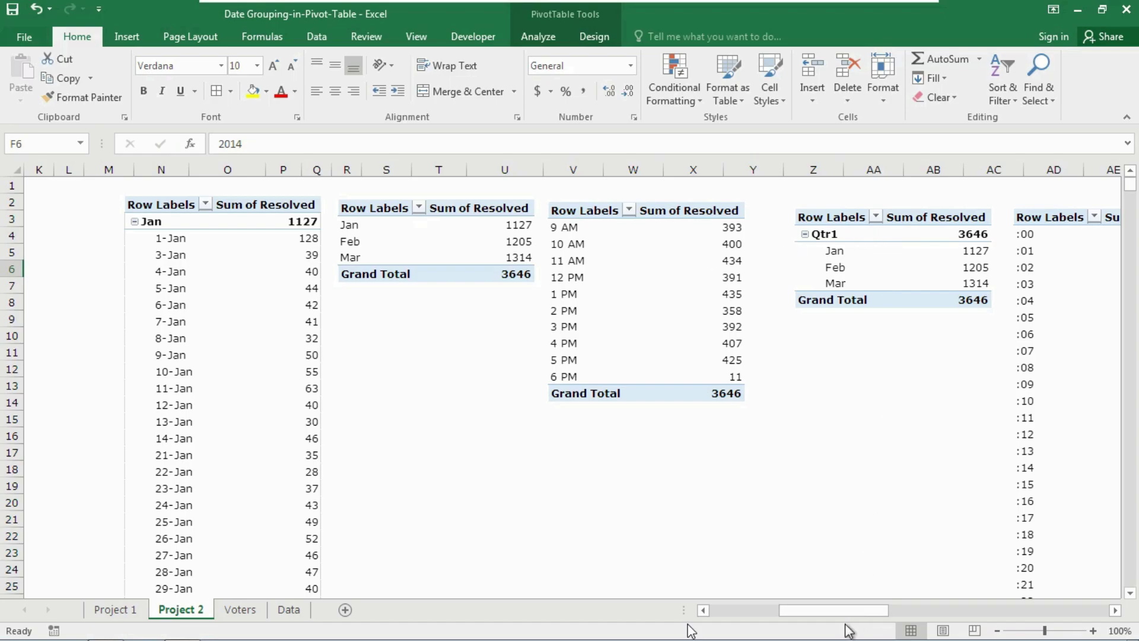
pyautogui.moveTo(851, 610); pyautogui.dragTo(928, 609)
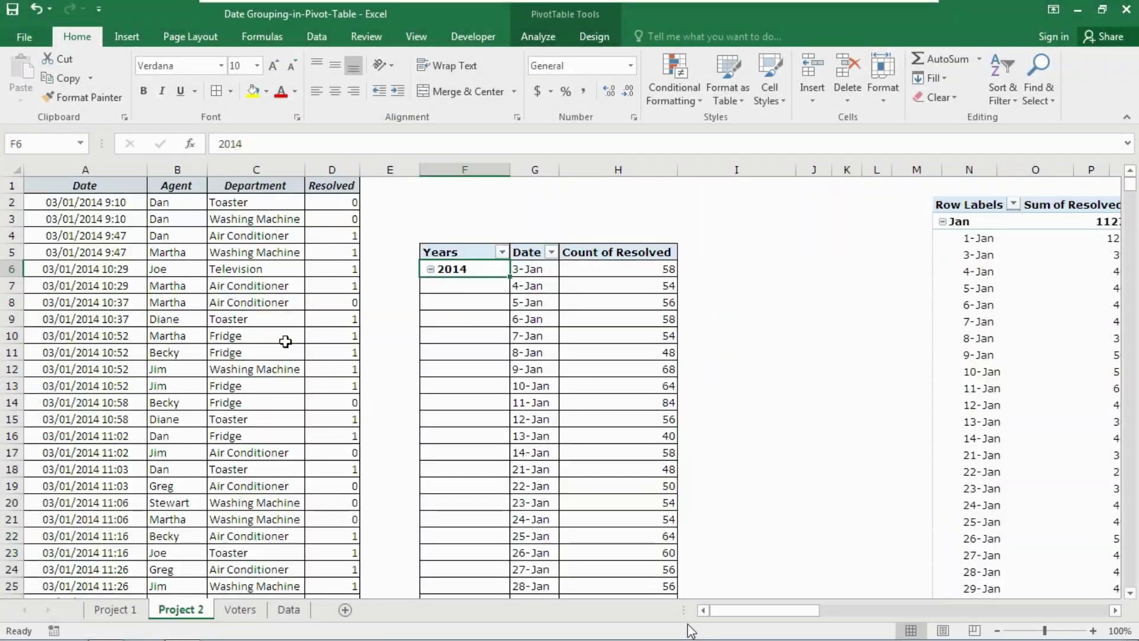
# - Insert a PivotTable on a new worksheet from the Project 2 data range A1:D5001
pyautogui.click(214, 334)
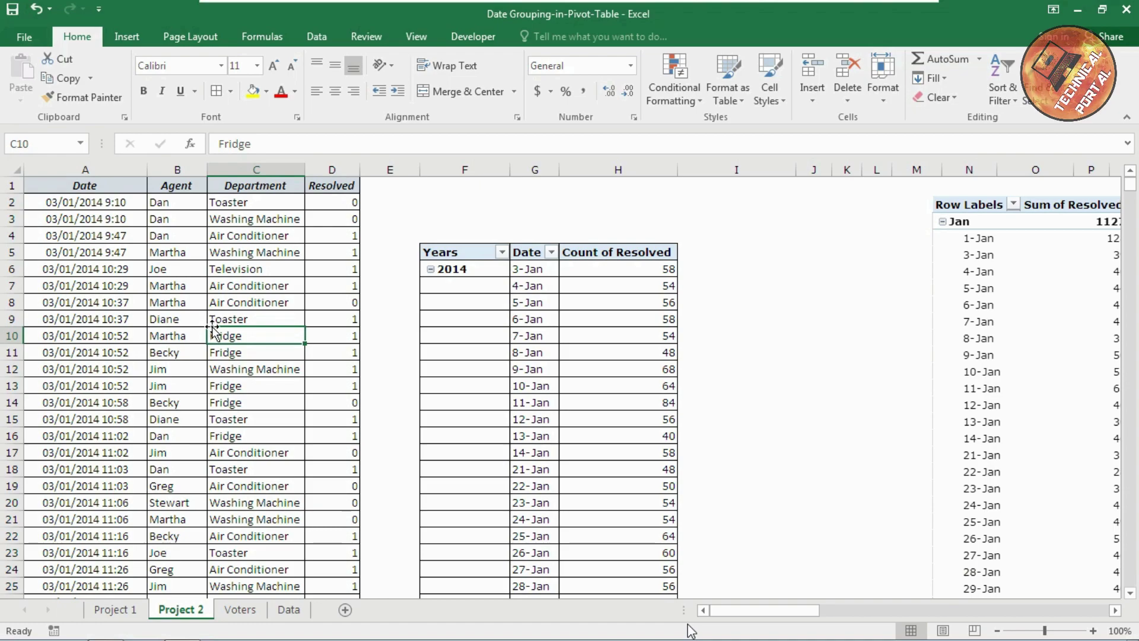
pyautogui.click(126, 36)
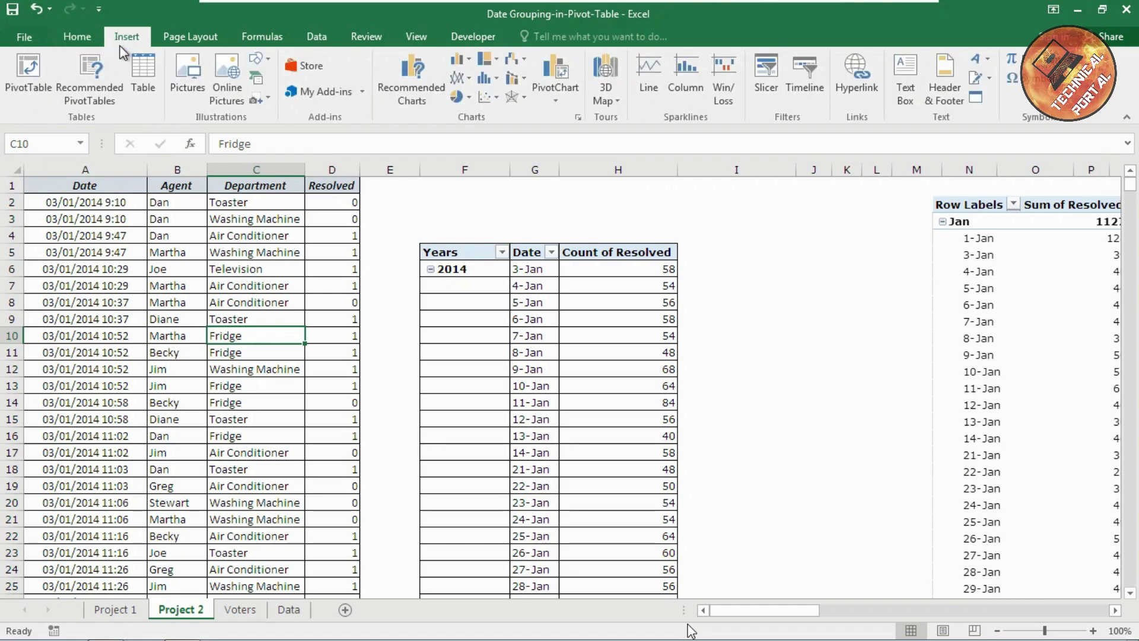
pyautogui.click(27, 76)
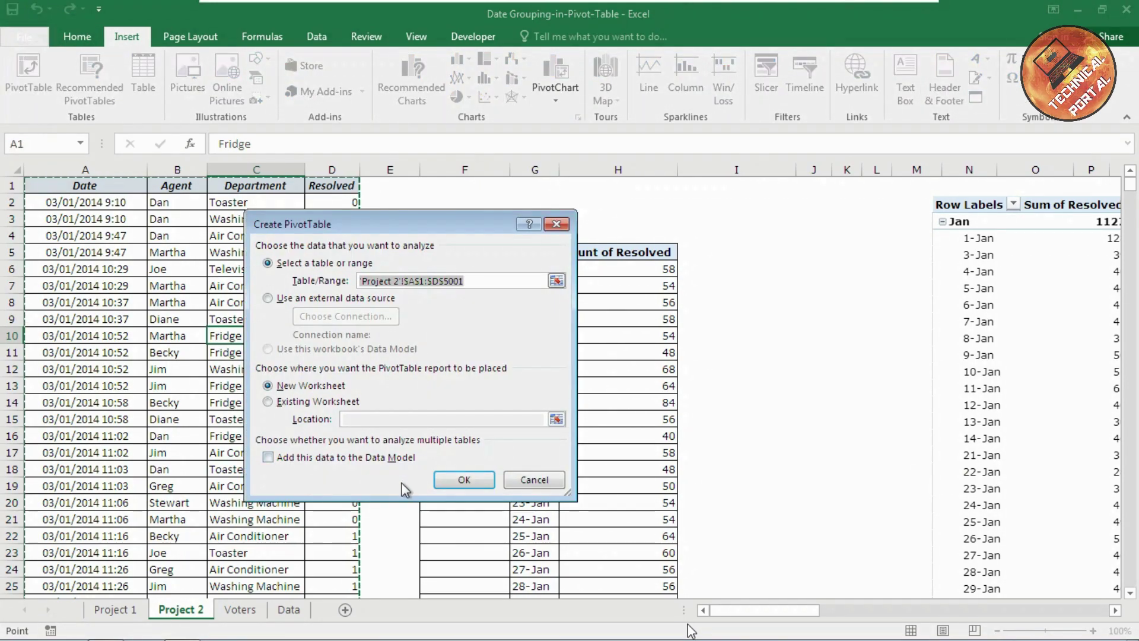
pyautogui.click(466, 481)
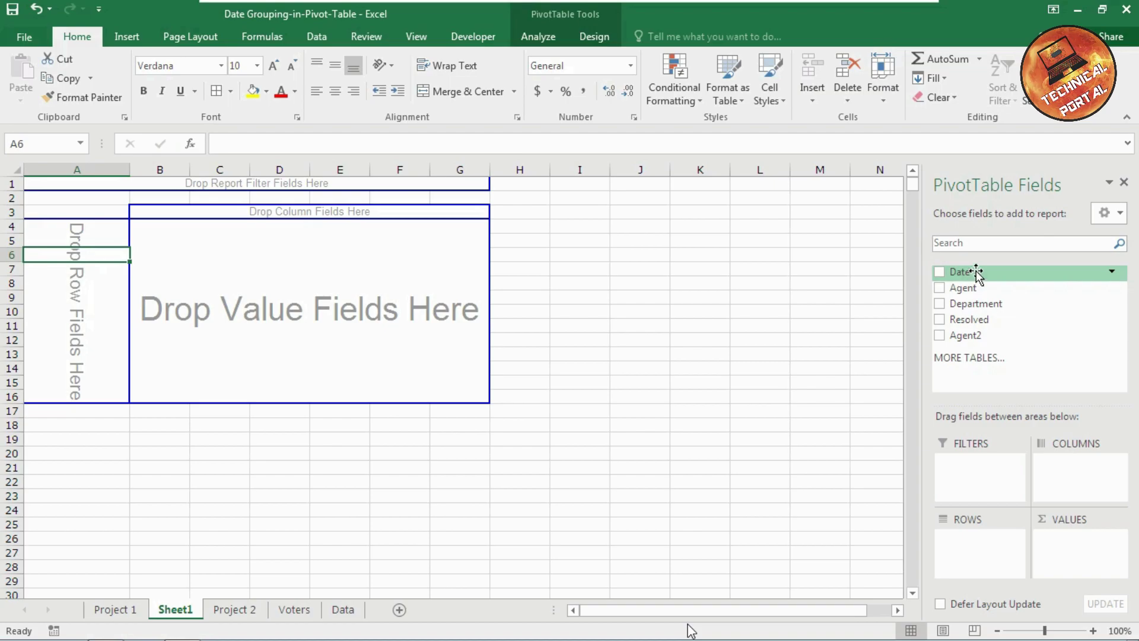
# - Put the Date field in Rows and the Resolved field in Values
pyautogui.moveTo(976, 273); pyautogui.dragTo(94, 303)
pyautogui.scroll(-15, 28, 299)
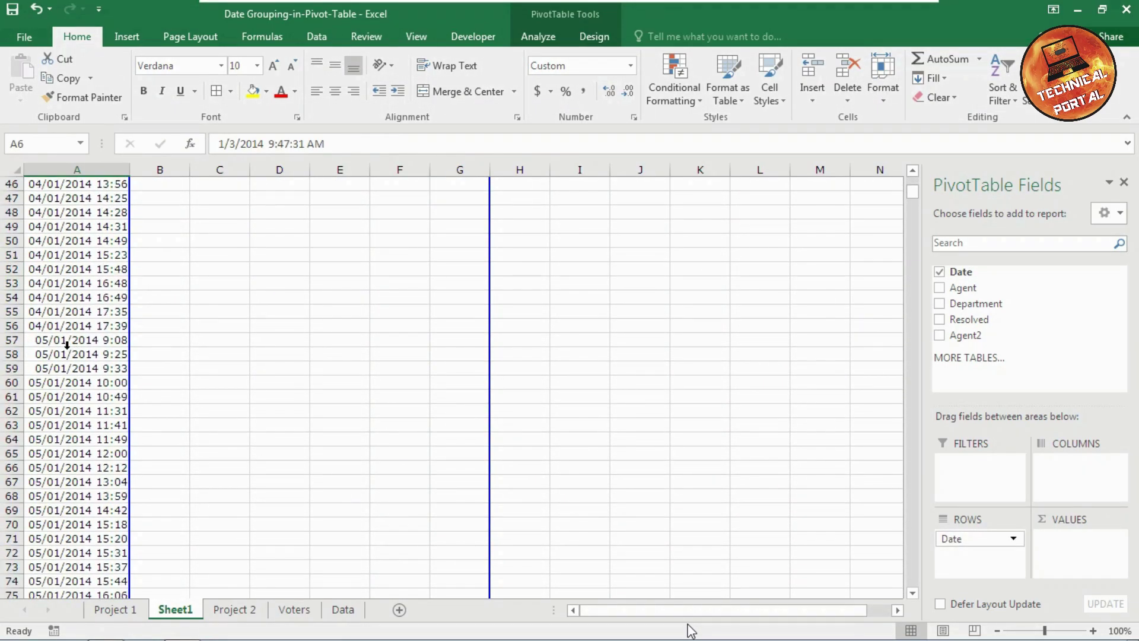
pyautogui.scroll(15, 67, 345)
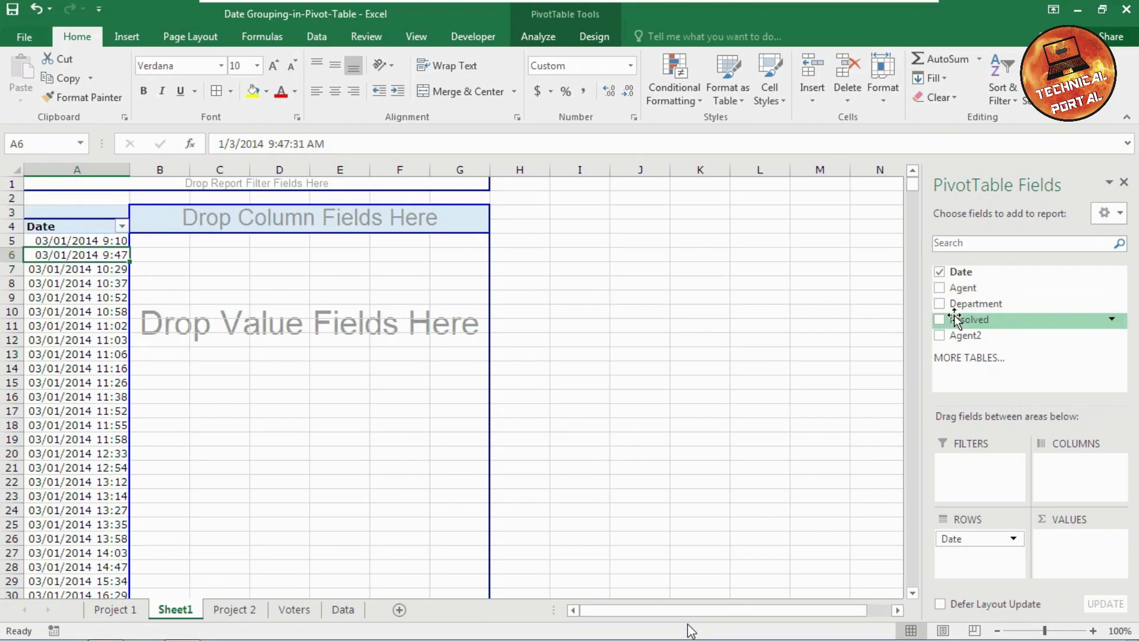
pyautogui.moveTo(961, 319); pyautogui.dragTo(1098, 541)
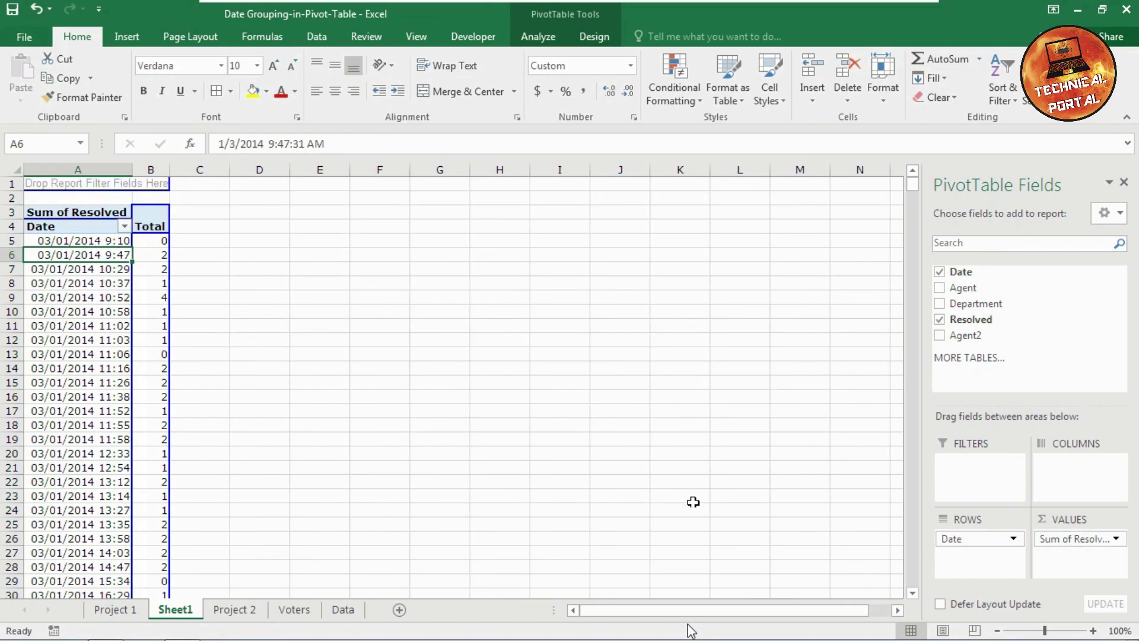
# - Change the Resolved value field from Sum to Count
pyautogui.click(1114, 539)
pyautogui.click(1043, 521)
pyautogui.click(292, 383)
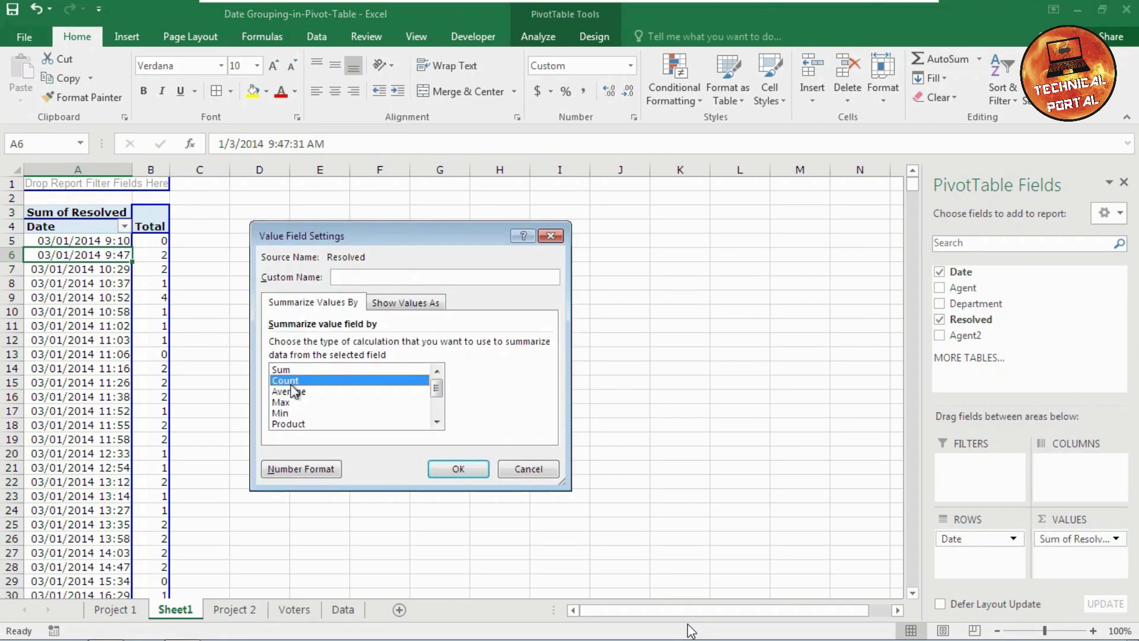
pyautogui.click(464, 468)
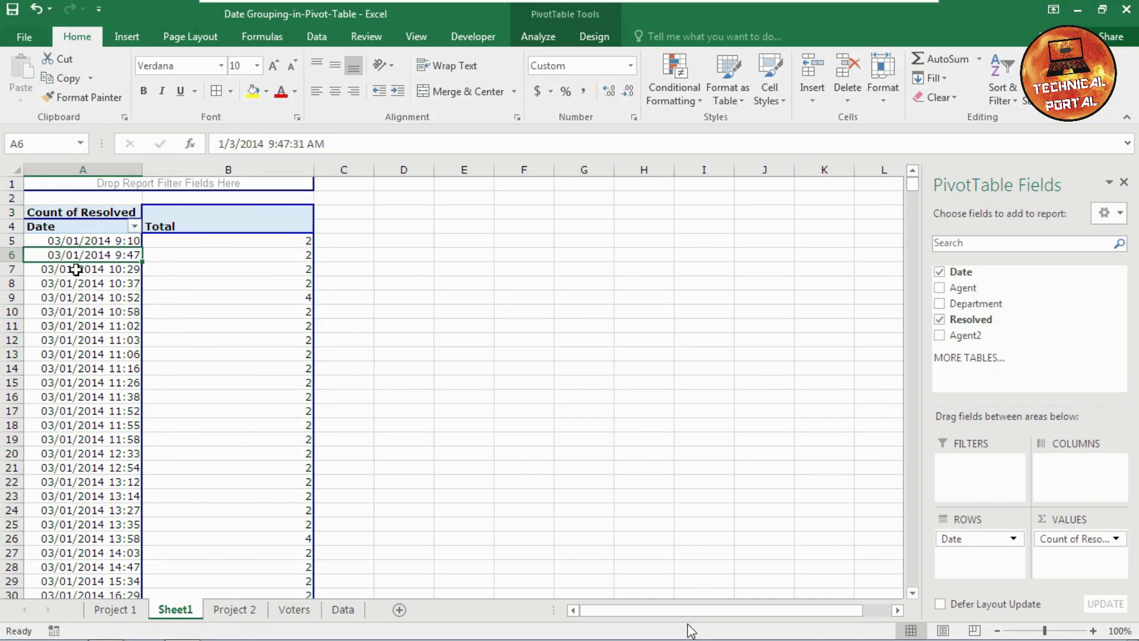
pyautogui.scroll(-12, 77, 273)
pyautogui.scroll(-1, 76, 270)
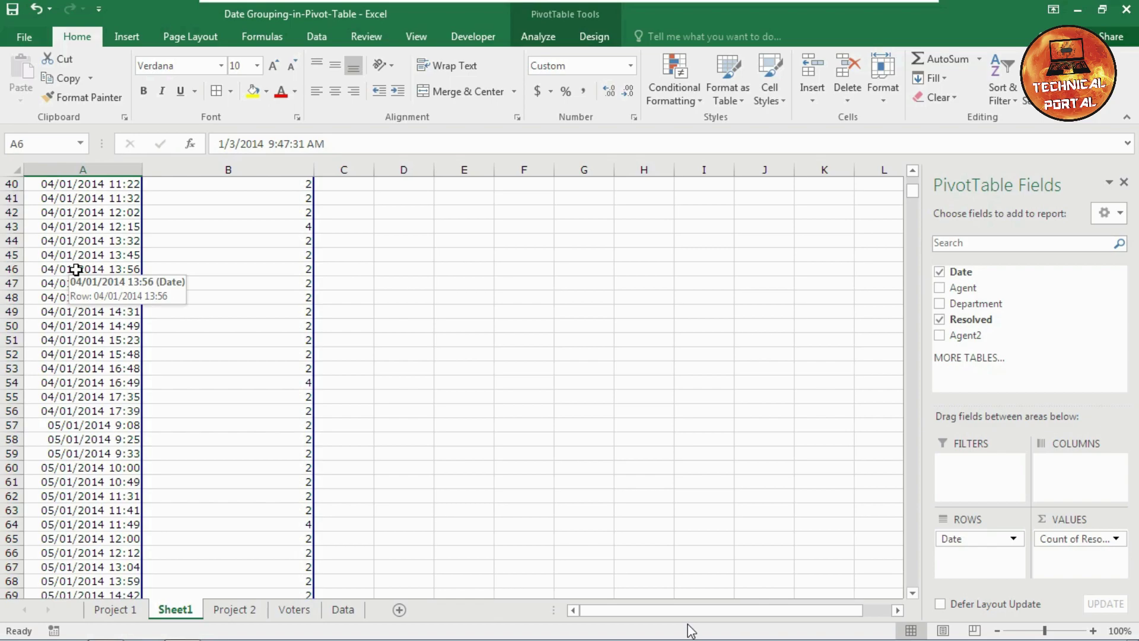
pyautogui.scroll(13, 75, 270)
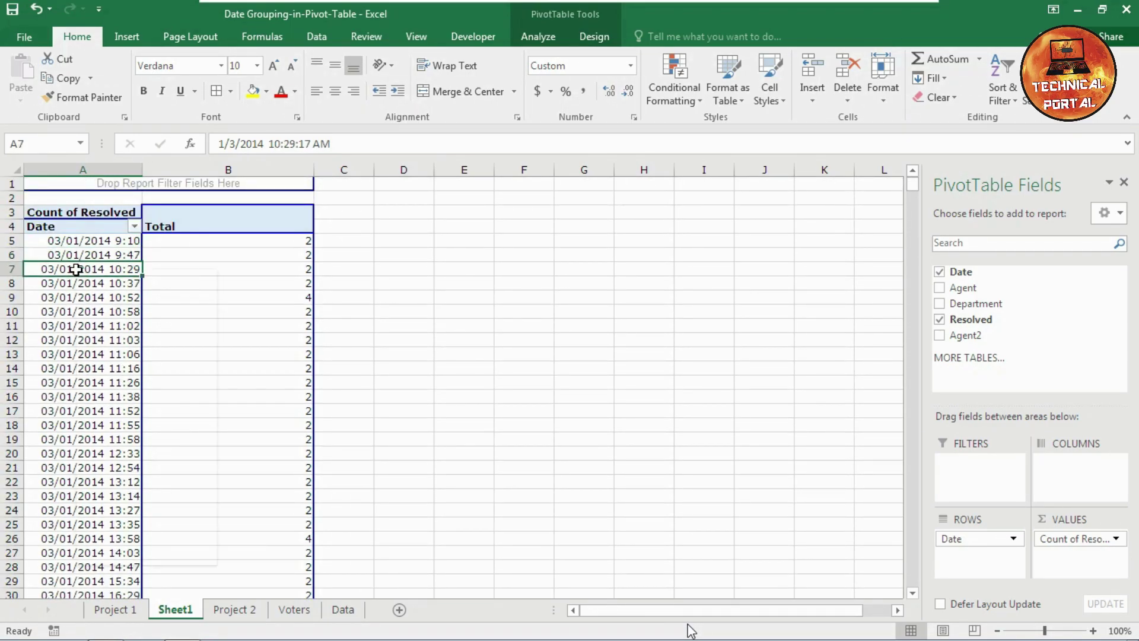
# - Group the pivot dates by Months, giving Jan 1518, Feb 1681 and Mar 1801
pyautogui.rightClick(75, 270)
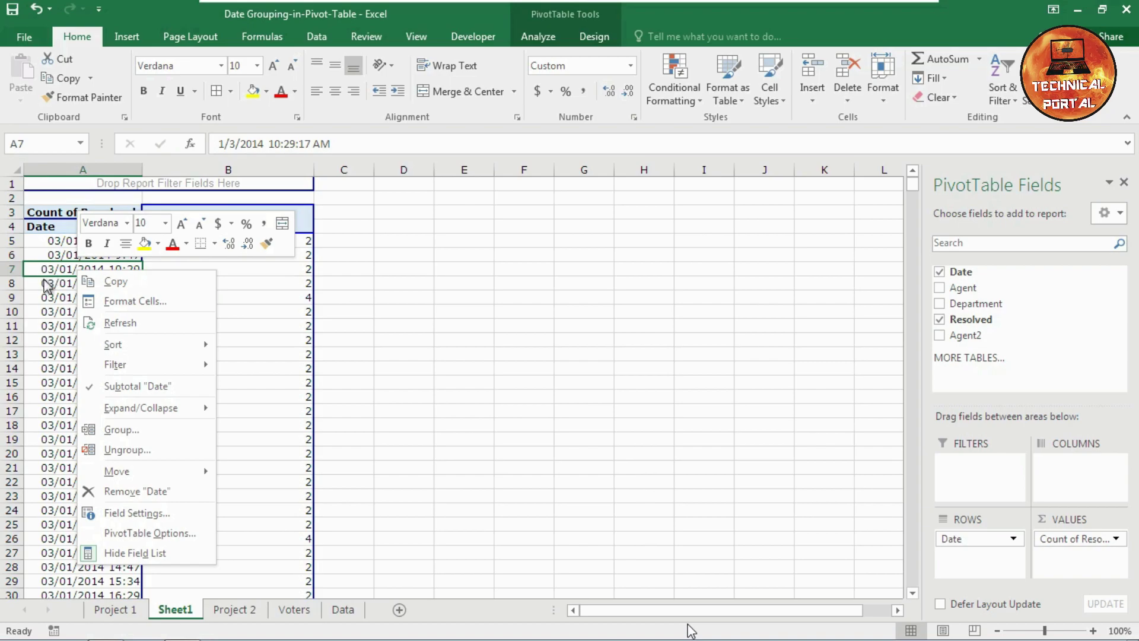
pyautogui.click(121, 430)
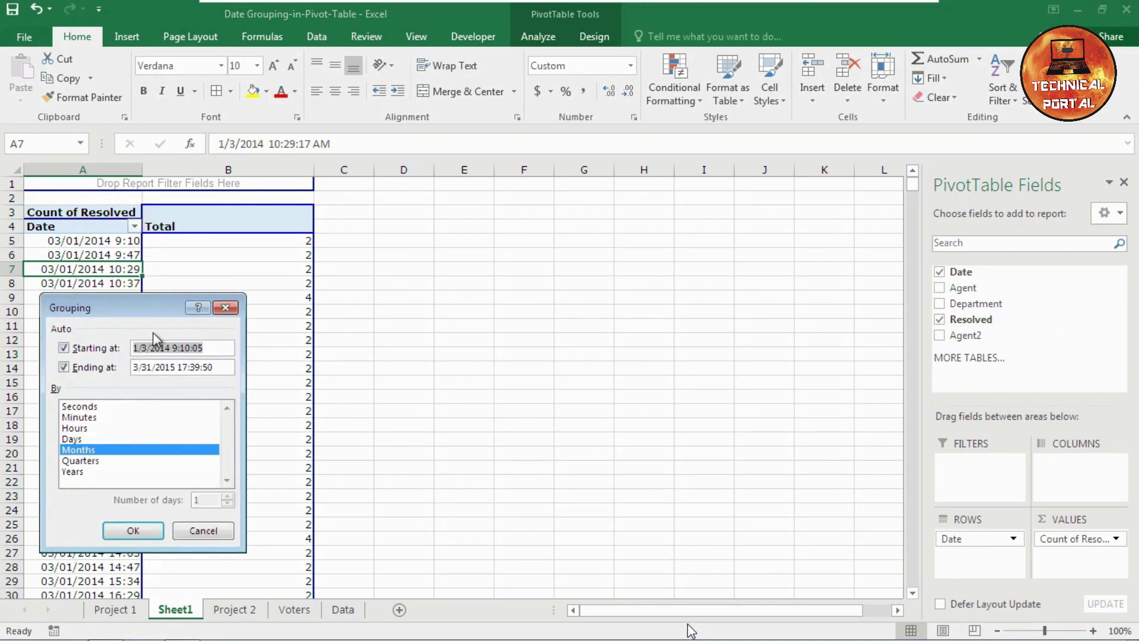
pyautogui.moveTo(149, 304); pyautogui.dragTo(454, 260)
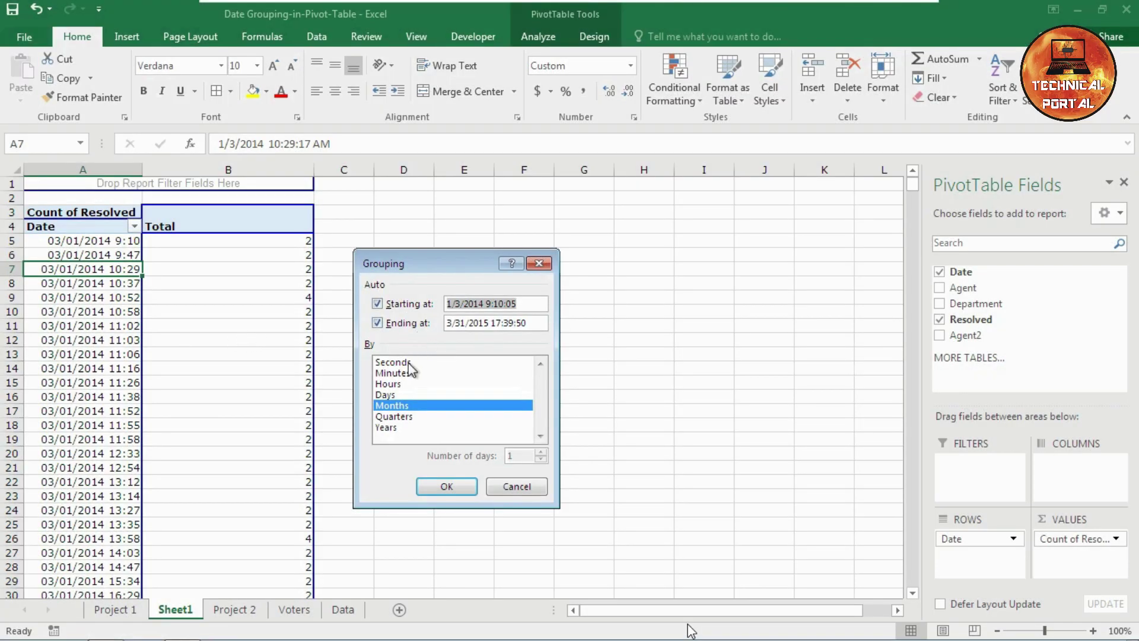
pyautogui.click(408, 363)
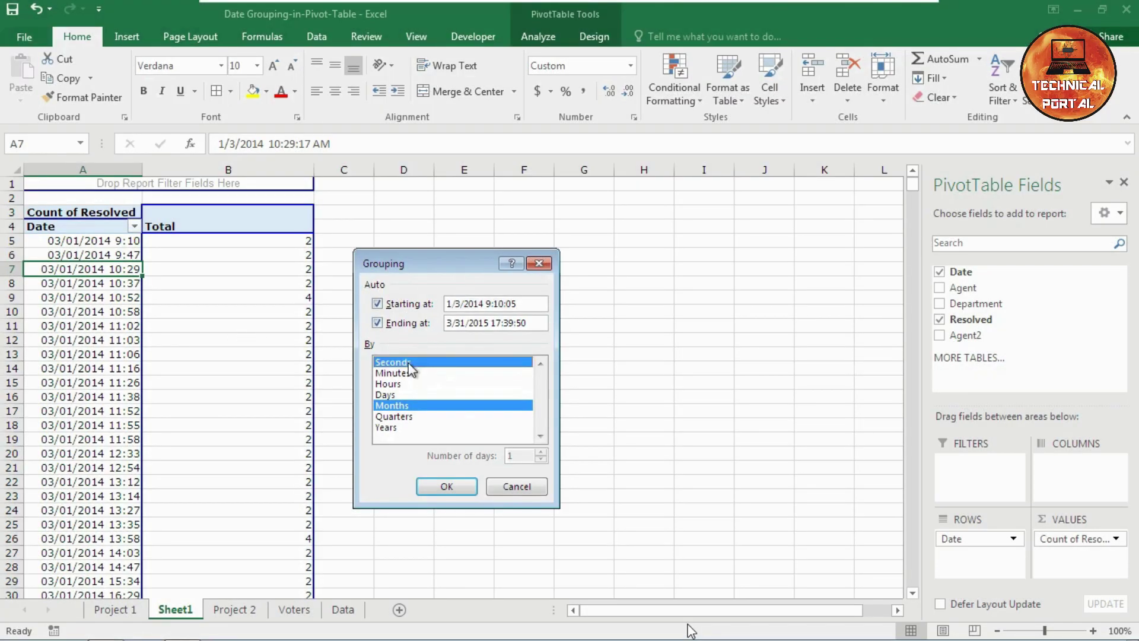
pyautogui.click(410, 365)
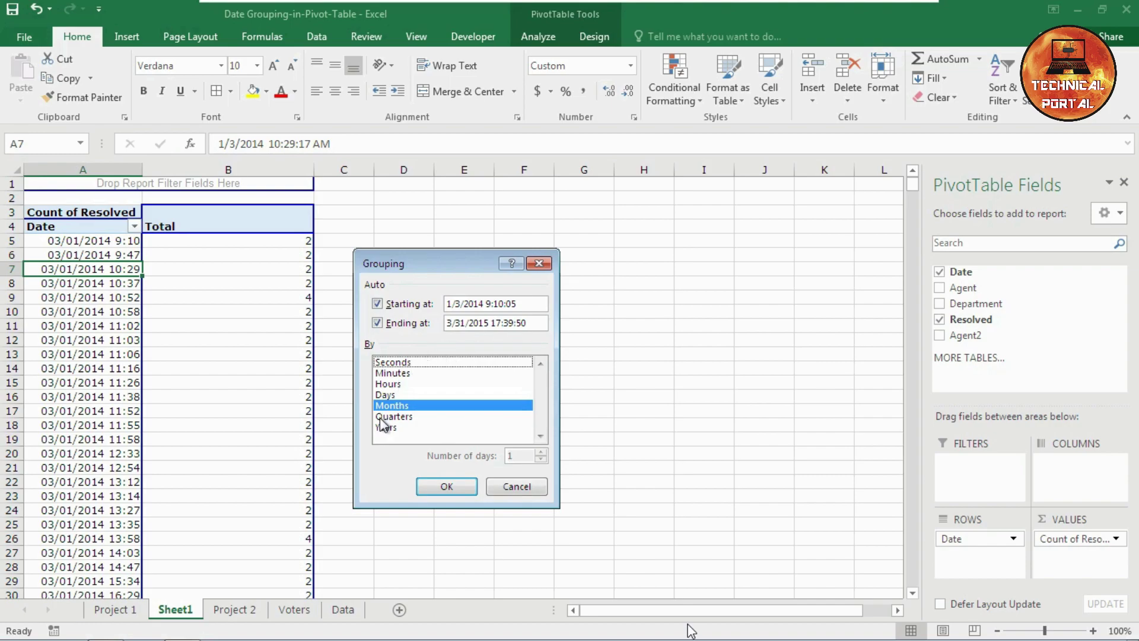
pyautogui.click(418, 407)
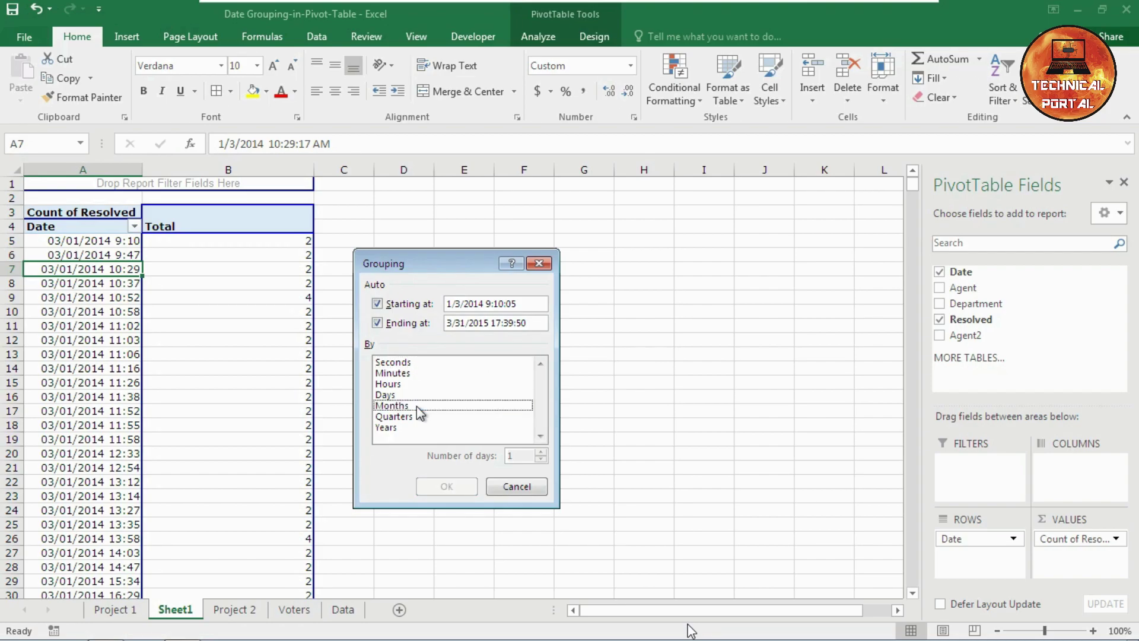
pyautogui.click(417, 407)
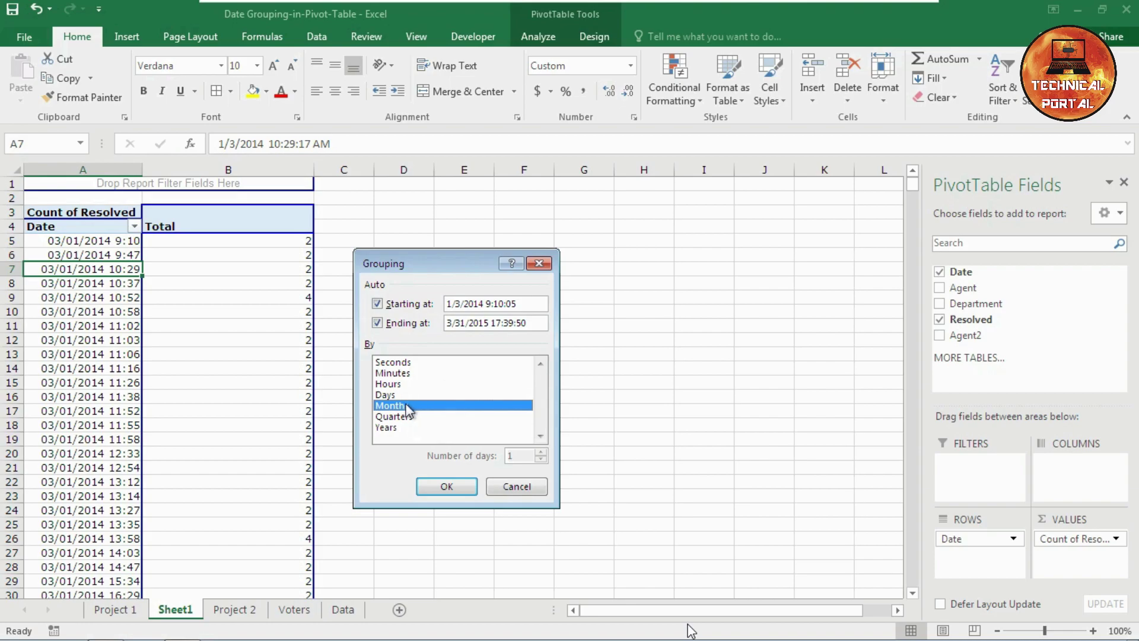
pyautogui.click(407, 405)
pyautogui.click(410, 408)
pyautogui.click(447, 487)
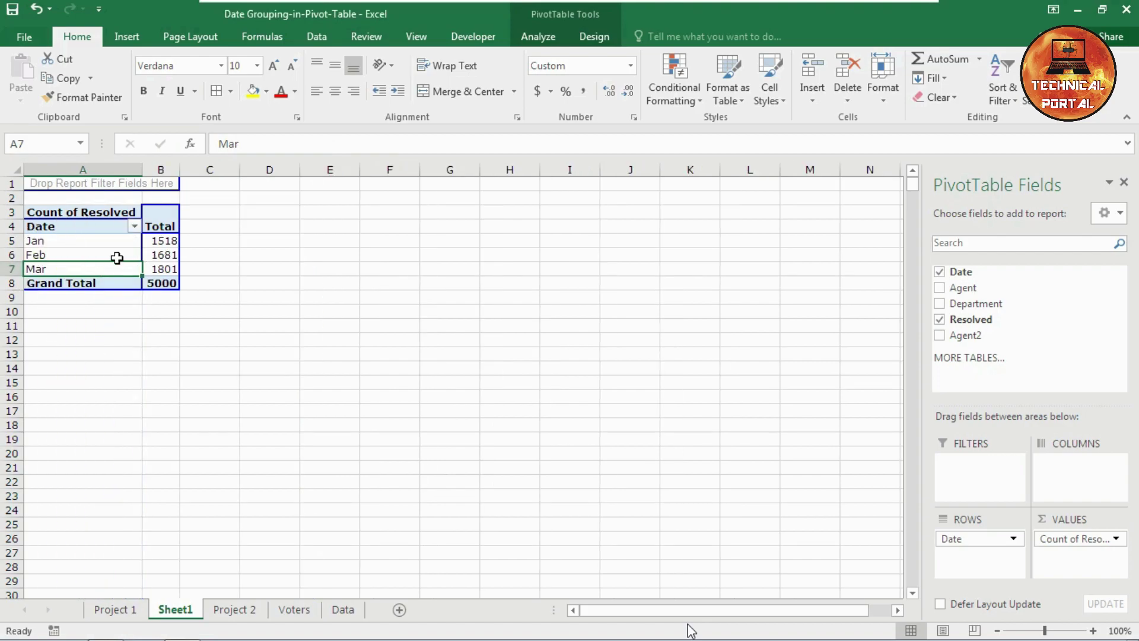
# - Regroup the dates by Quarters instead of Months, leaving one Qtr1 row of 5000
pyautogui.scroll(3, 132, 245)
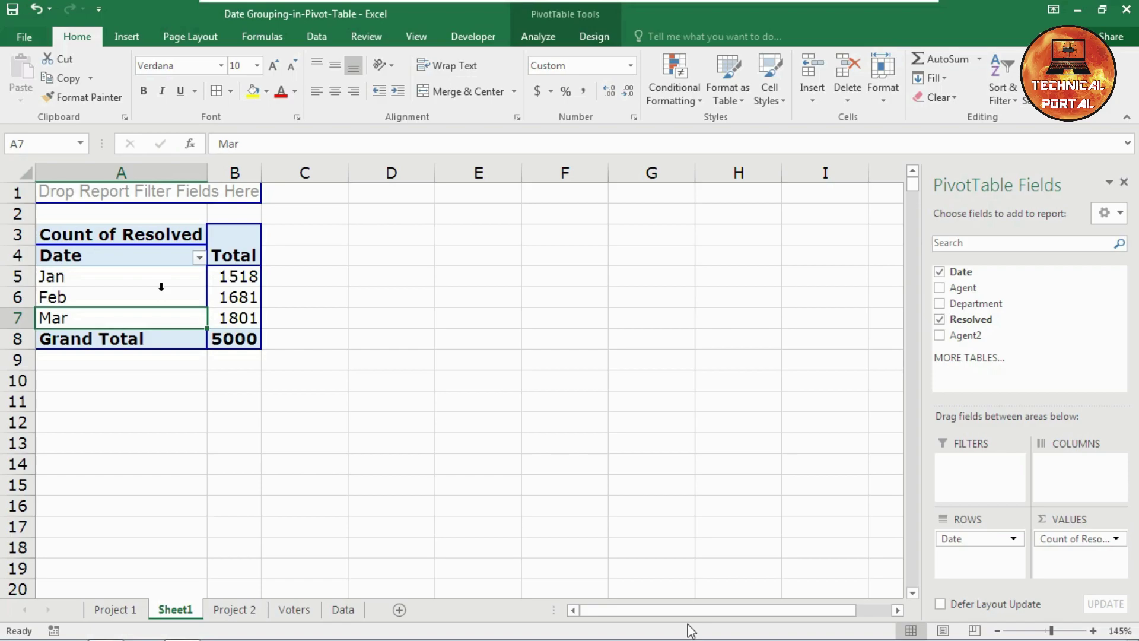
pyautogui.rightClick(162, 291)
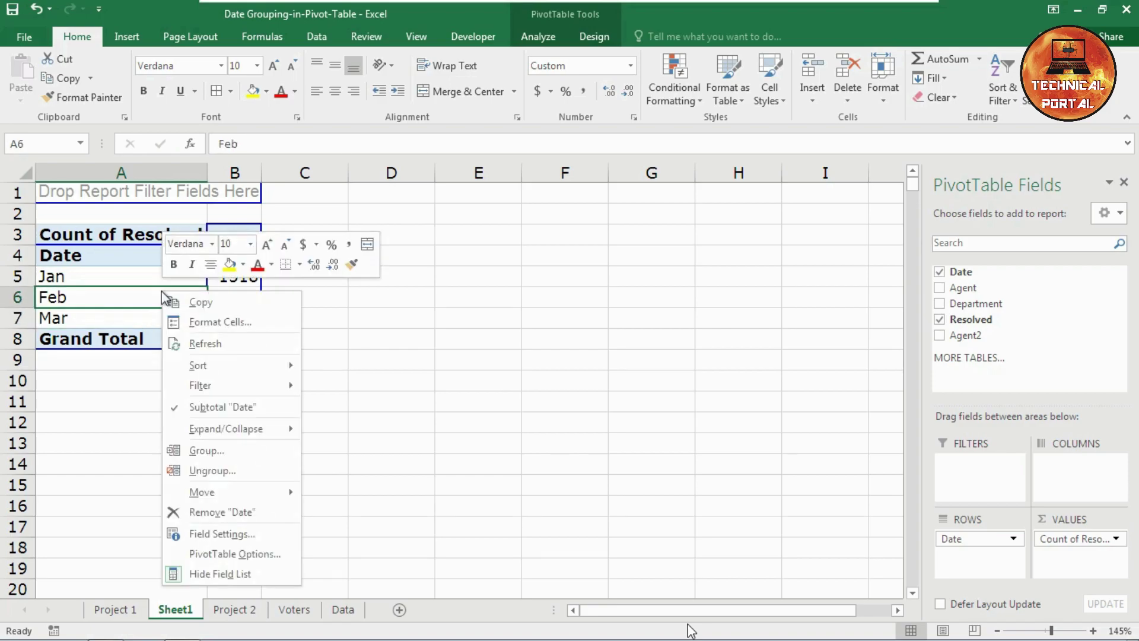
pyautogui.click(209, 451)
pyautogui.click(147, 474)
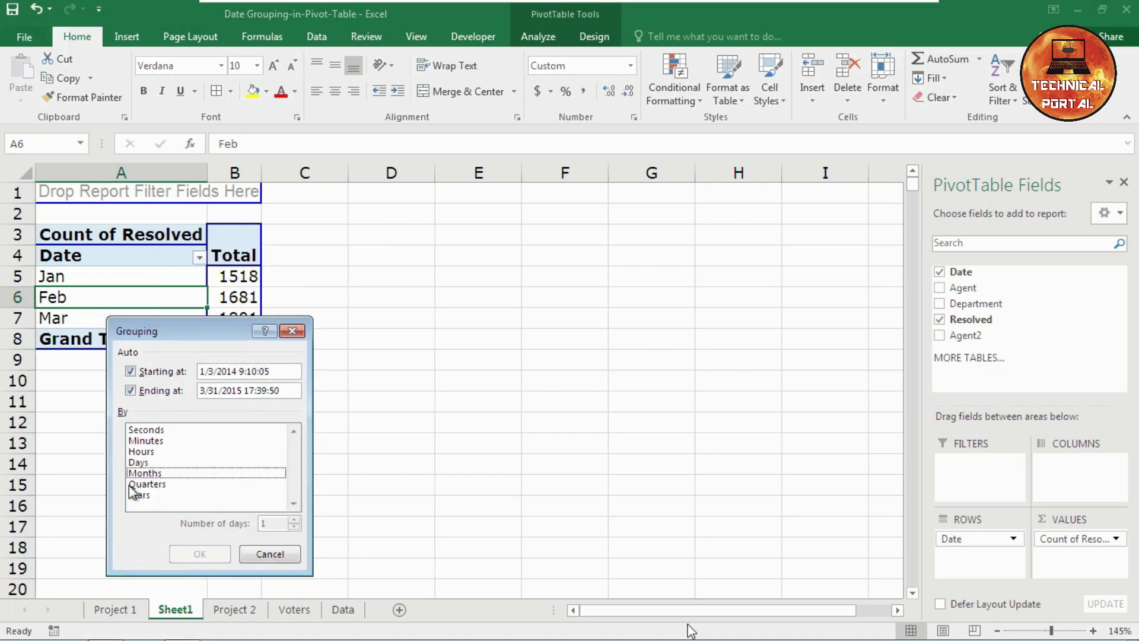
pyautogui.click(148, 484)
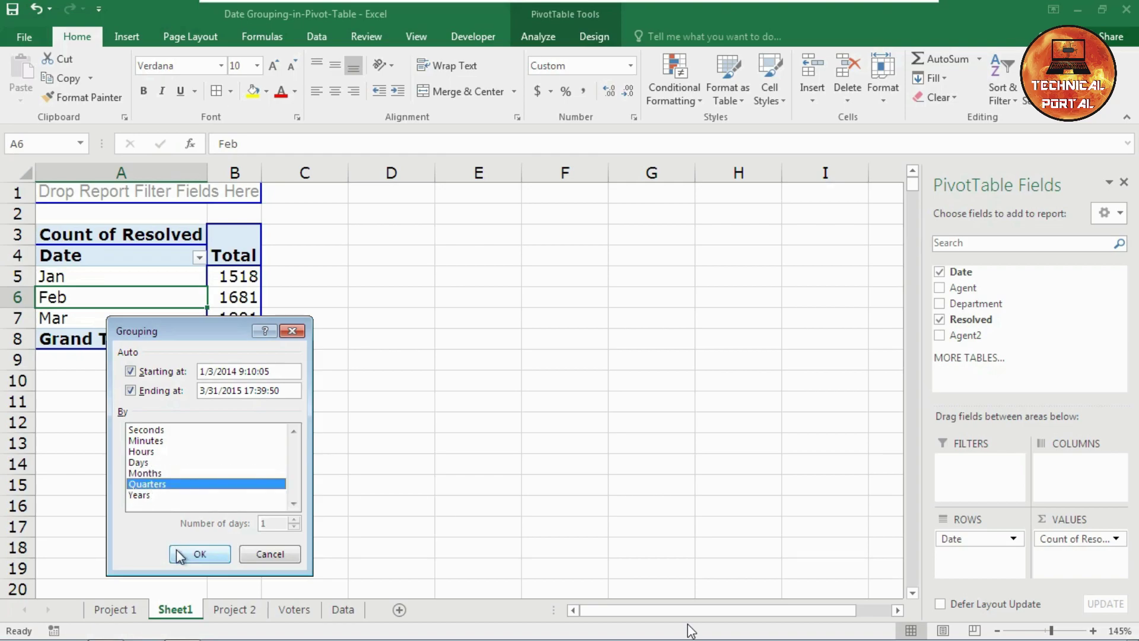
pyautogui.click(189, 556)
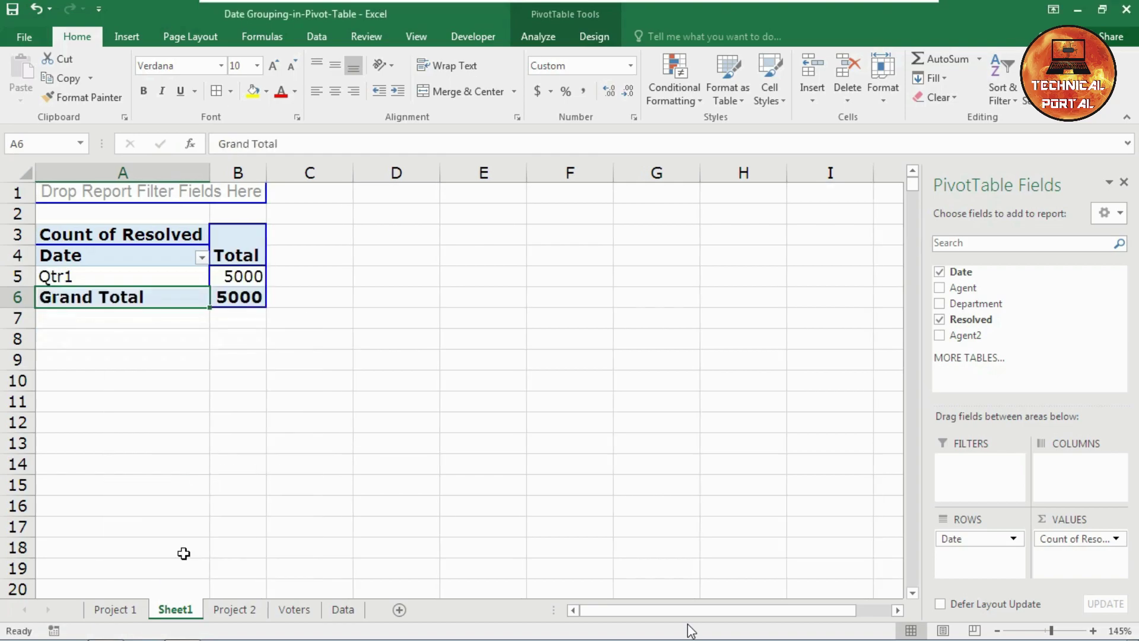
# - Add Years to the Quarters grouping, showing 2014 Qtr1 1772 and 2015 Qtr1 3228
pyautogui.click(87, 275)
pyautogui.rightClick(87, 275)
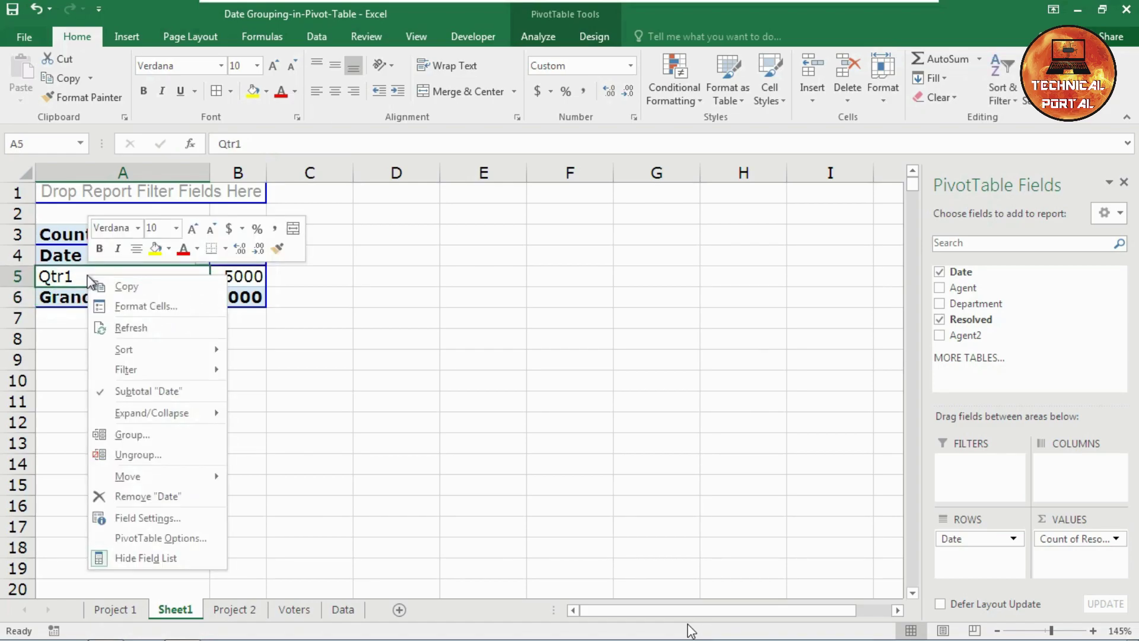
pyautogui.click(132, 434)
pyautogui.click(88, 470)
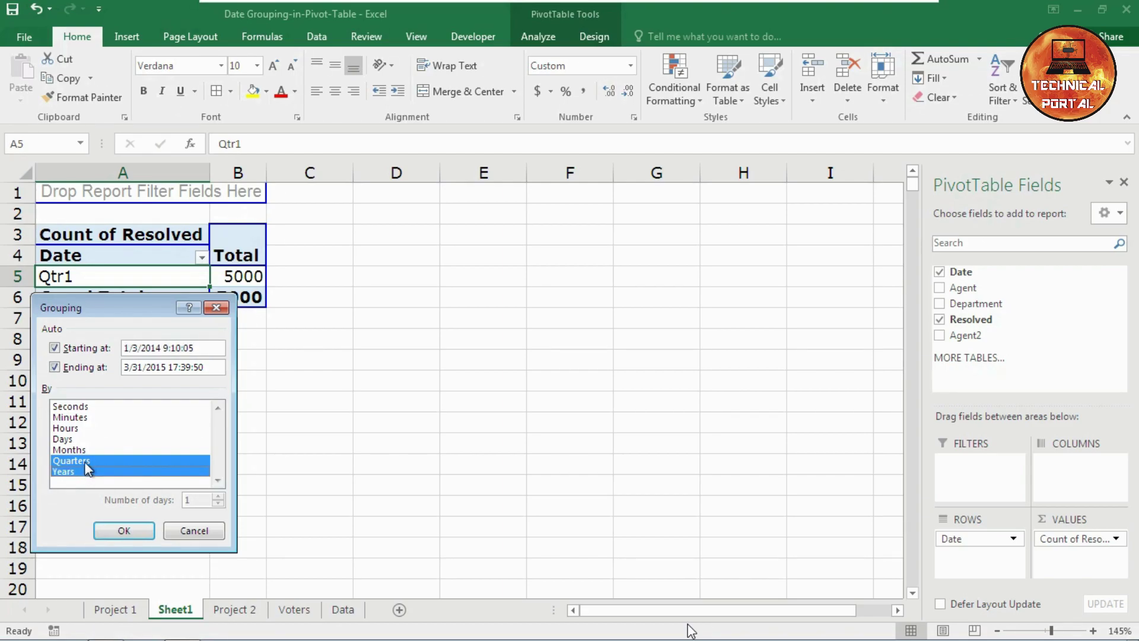
pyautogui.click(121, 531)
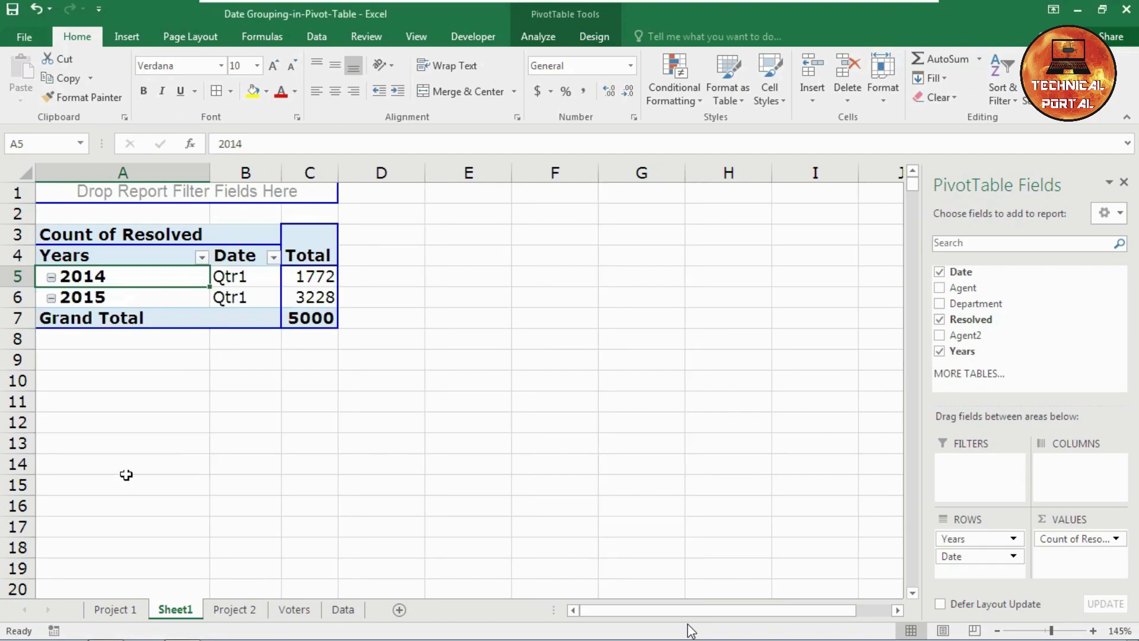
# - Add Months to the Years and Quarters grouping, e.g. 2014 Jan 1338, Feb 245, Mar 189
pyautogui.rightClick(132, 298)
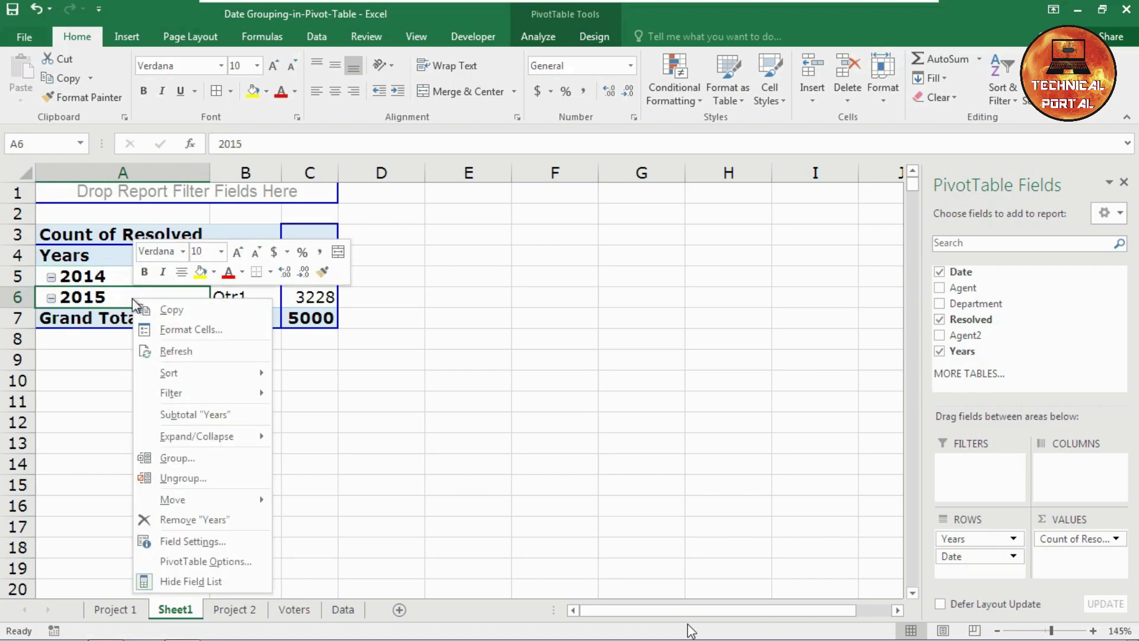
pyautogui.click(173, 460)
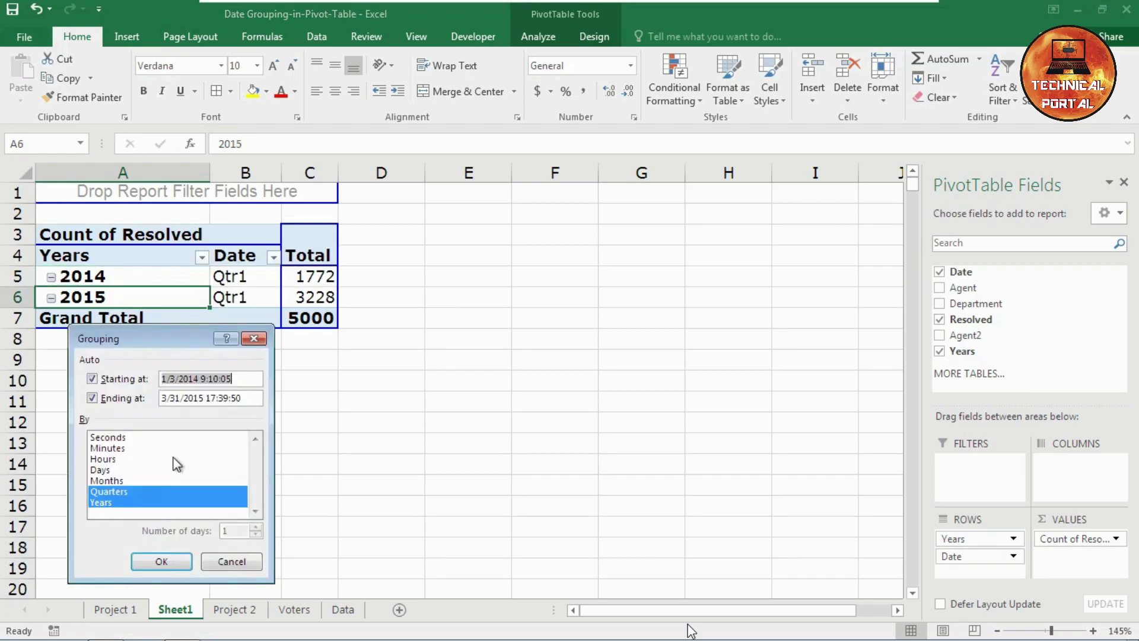
pyautogui.click(118, 484)
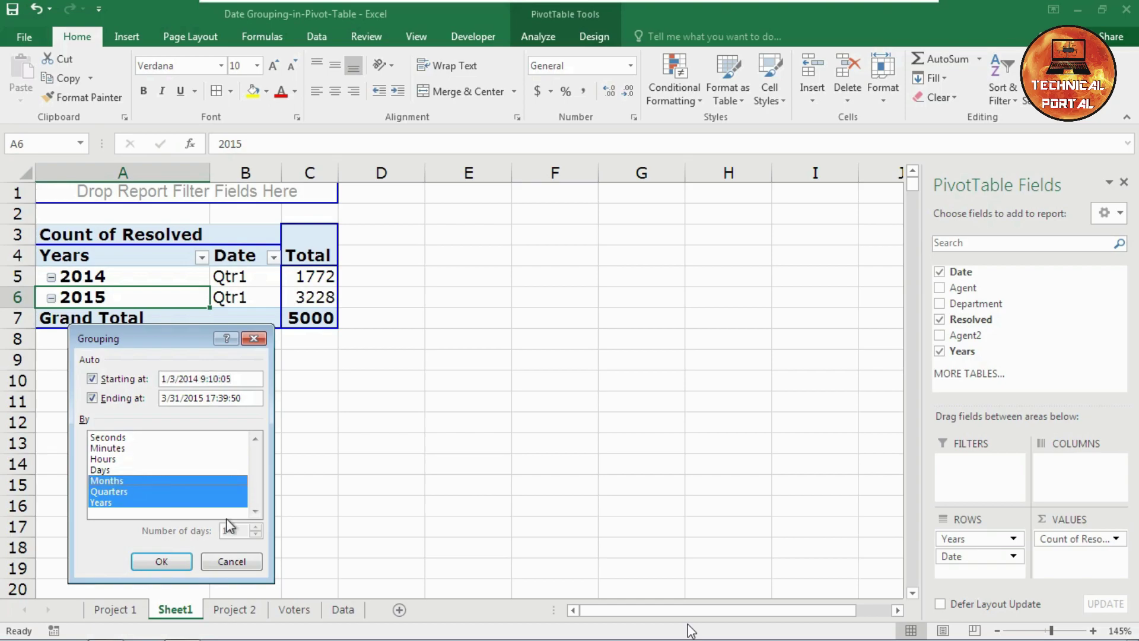
pyautogui.click(164, 561)
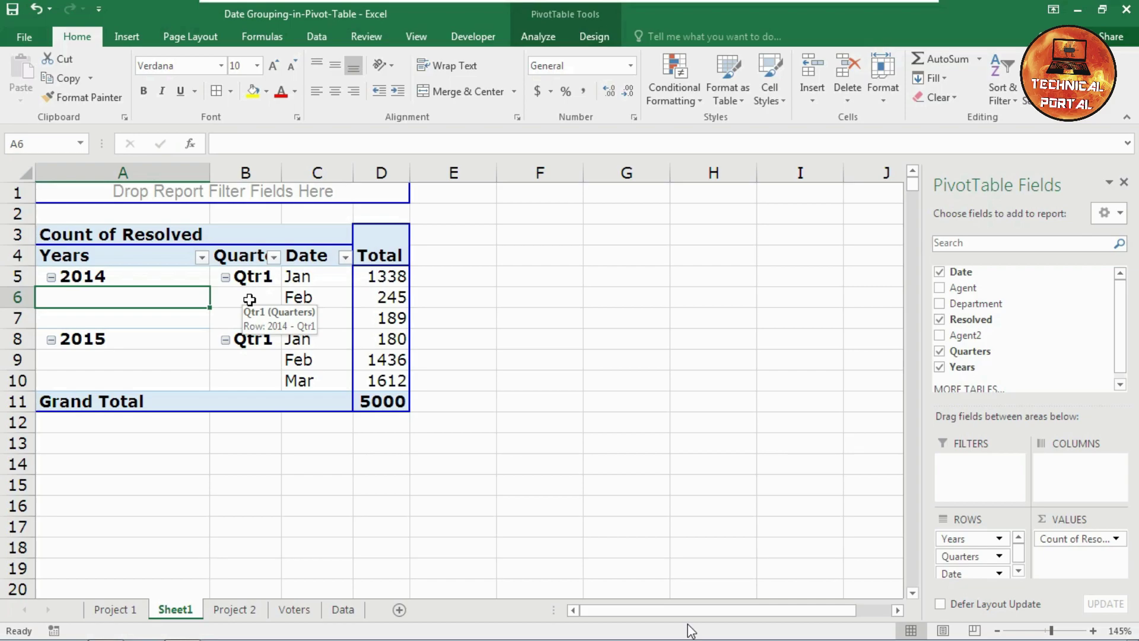
# - Replace Months, Quarters and Years with Days grouping, listing 1-Jan 180 through 31-Mar 27
pyautogui.rightClick(249, 299)
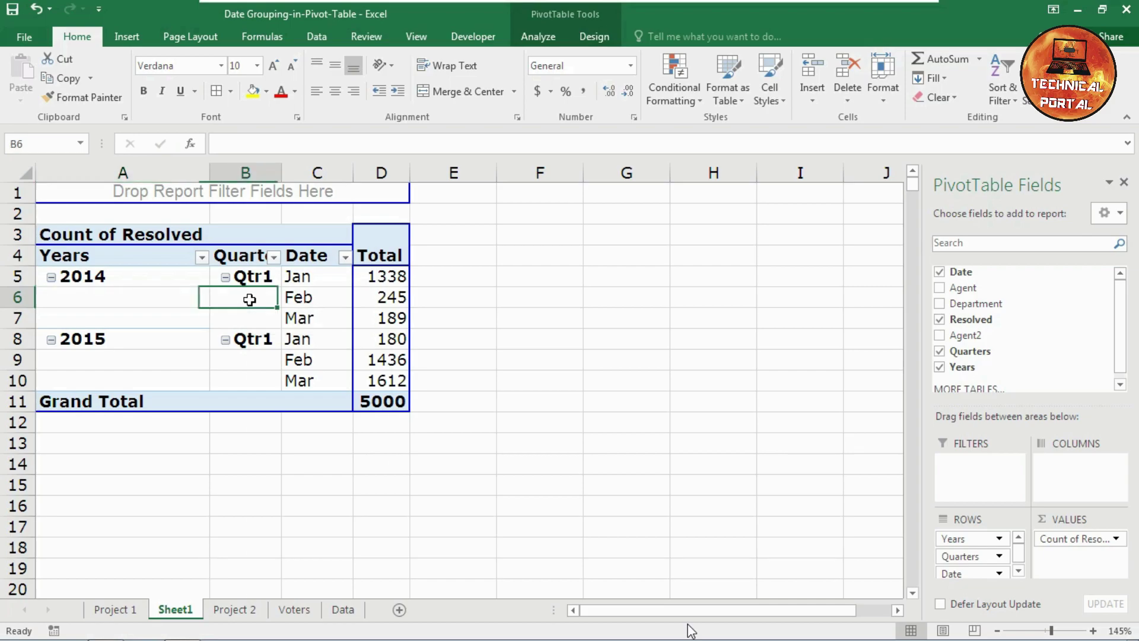
pyautogui.click(285, 460)
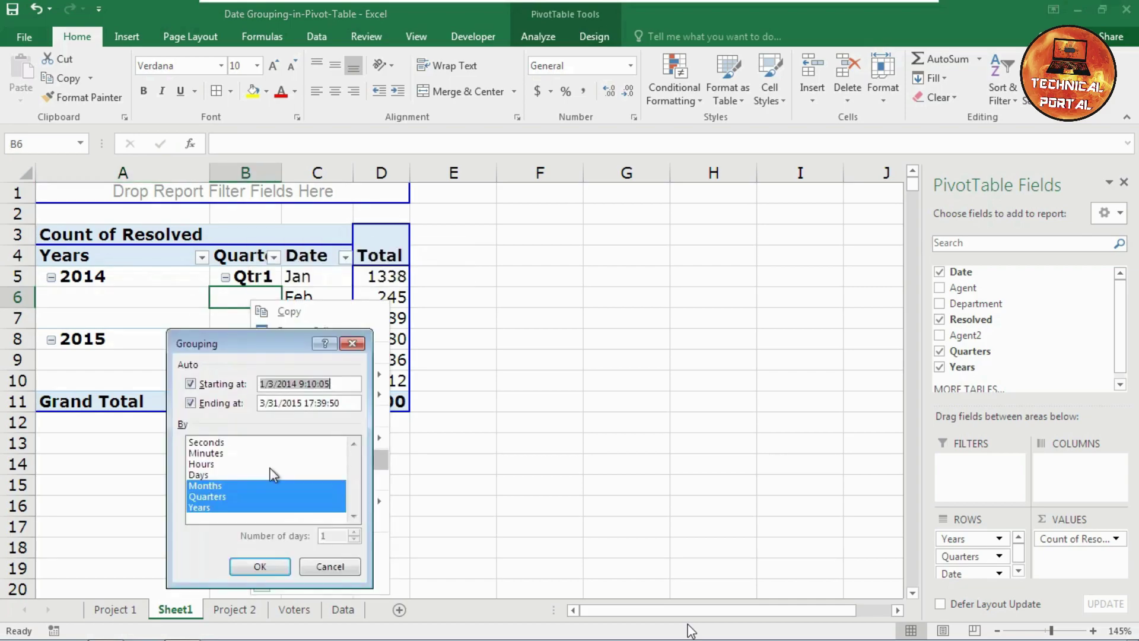
pyautogui.click(240, 486)
pyautogui.click(237, 498)
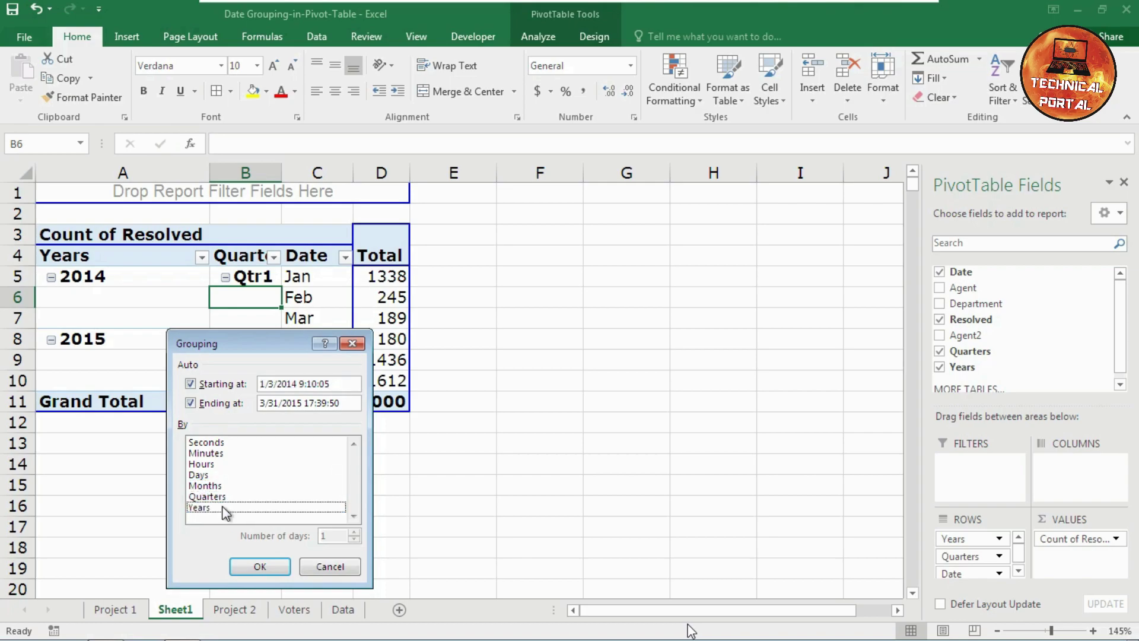
pyautogui.click(217, 478)
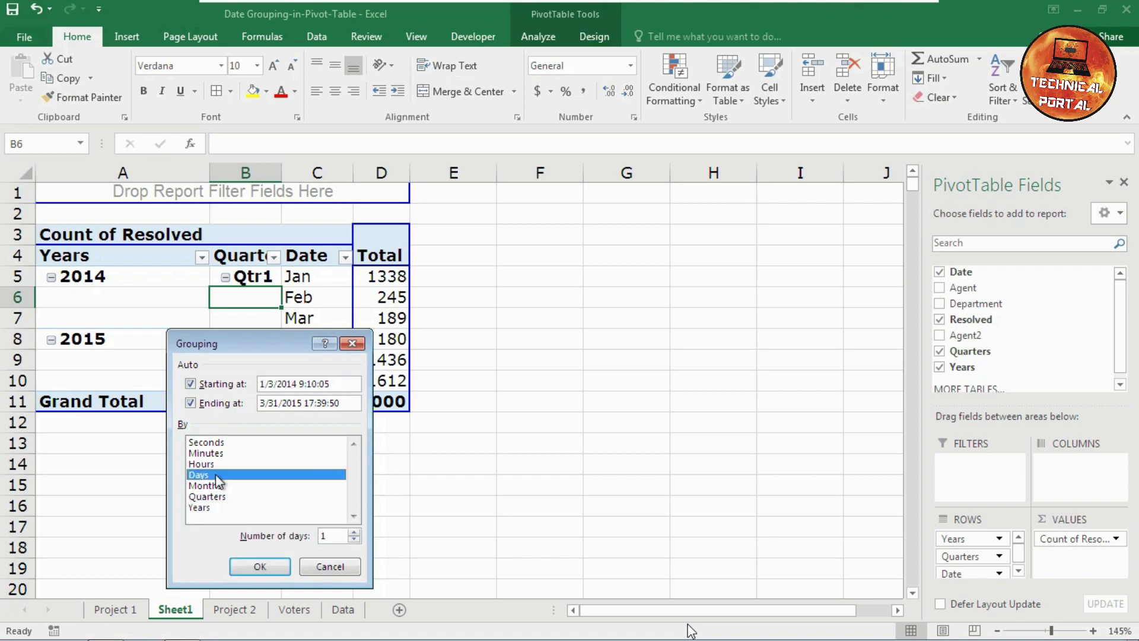
pyautogui.click(253, 567)
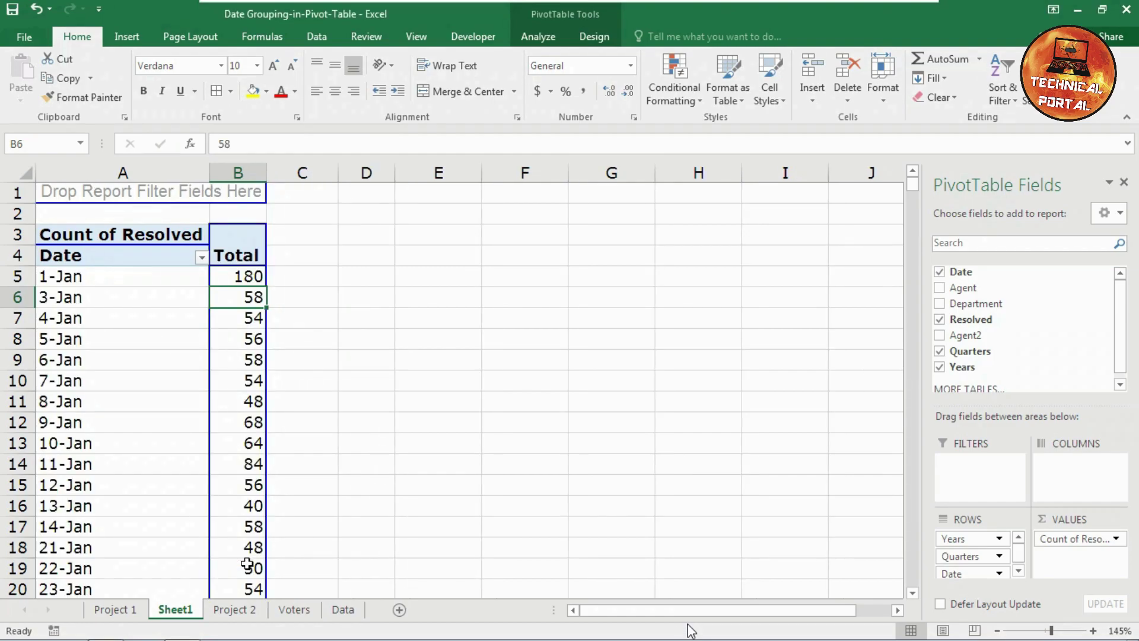
pyautogui.middleClick(188, 386)
pyautogui.scroll(-14, 174, 371)
pyautogui.scroll(10, 174, 372)
pyautogui.scroll(9, 174, 372)
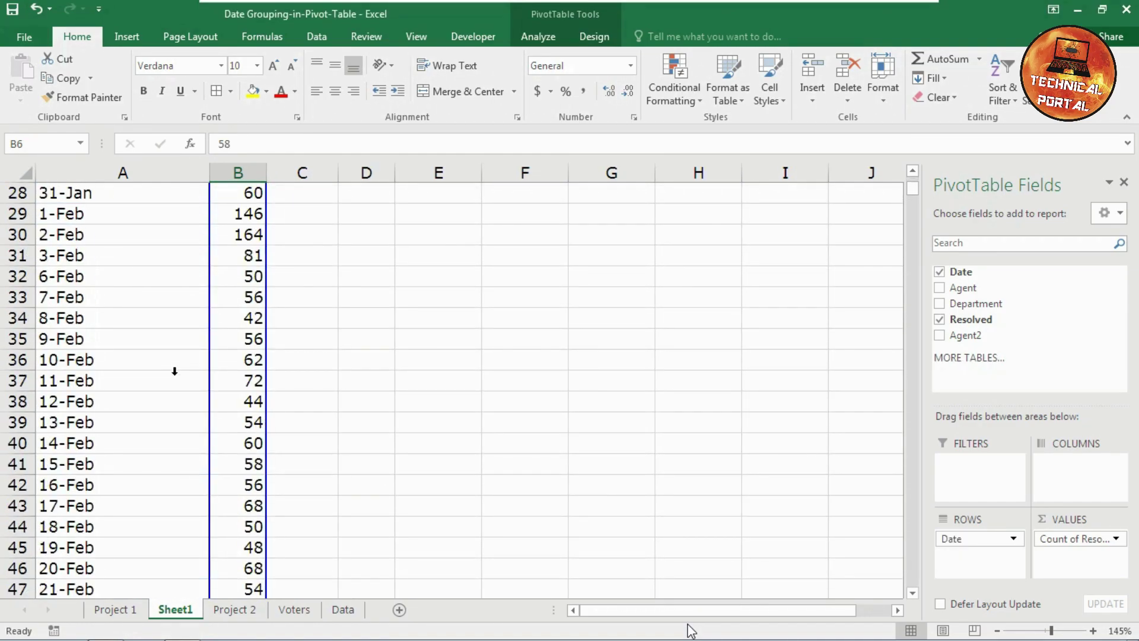
pyautogui.scroll(9, 98, 266)
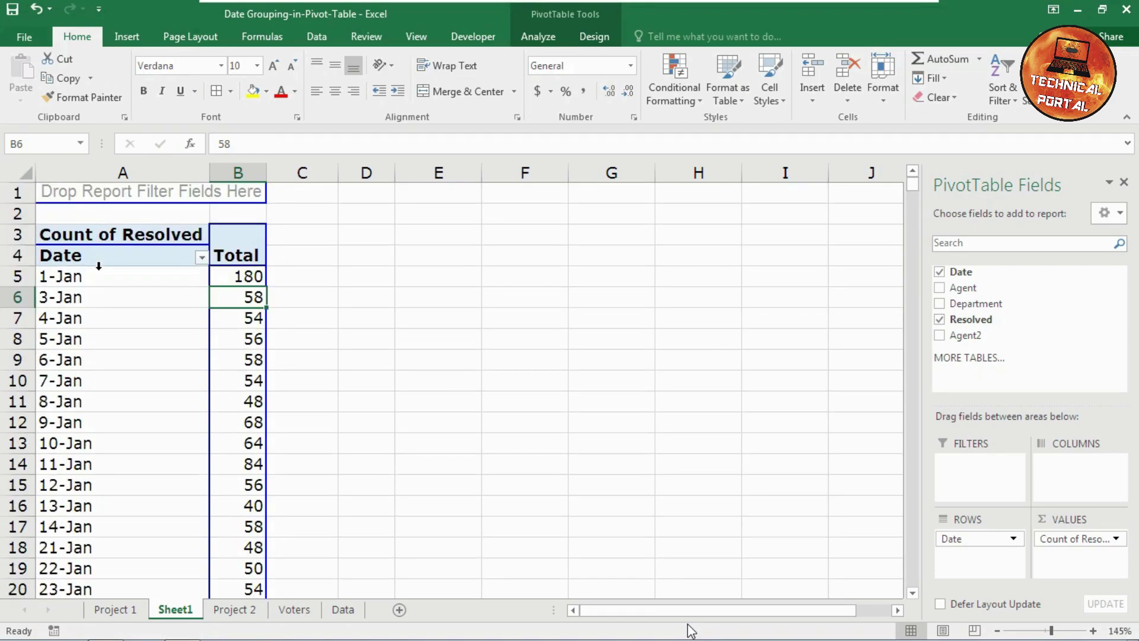
# - Switch the date grouping from Days to Hours, showing 9 AM 547 through 6 PM 14
pyautogui.click(131, 276)
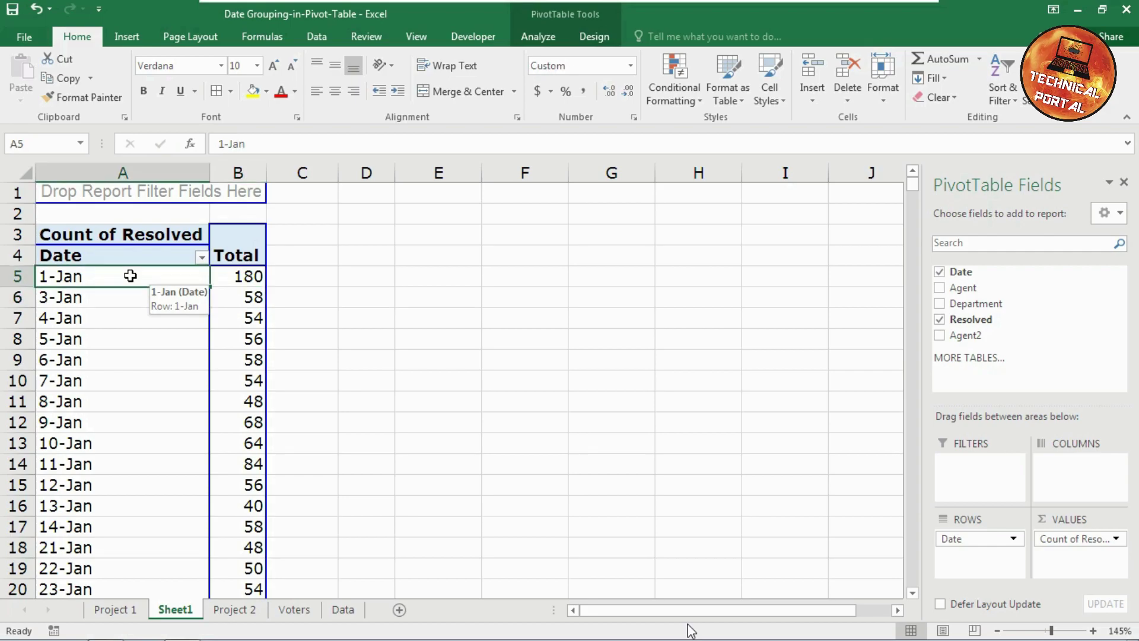
pyautogui.rightClick(132, 277)
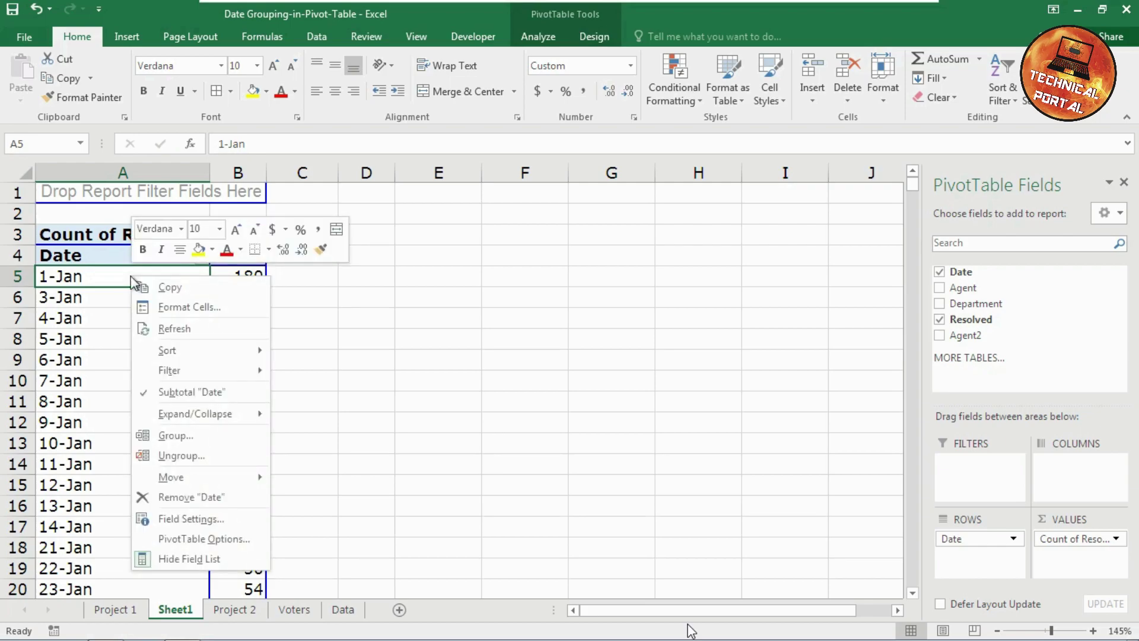
pyautogui.click(174, 436)
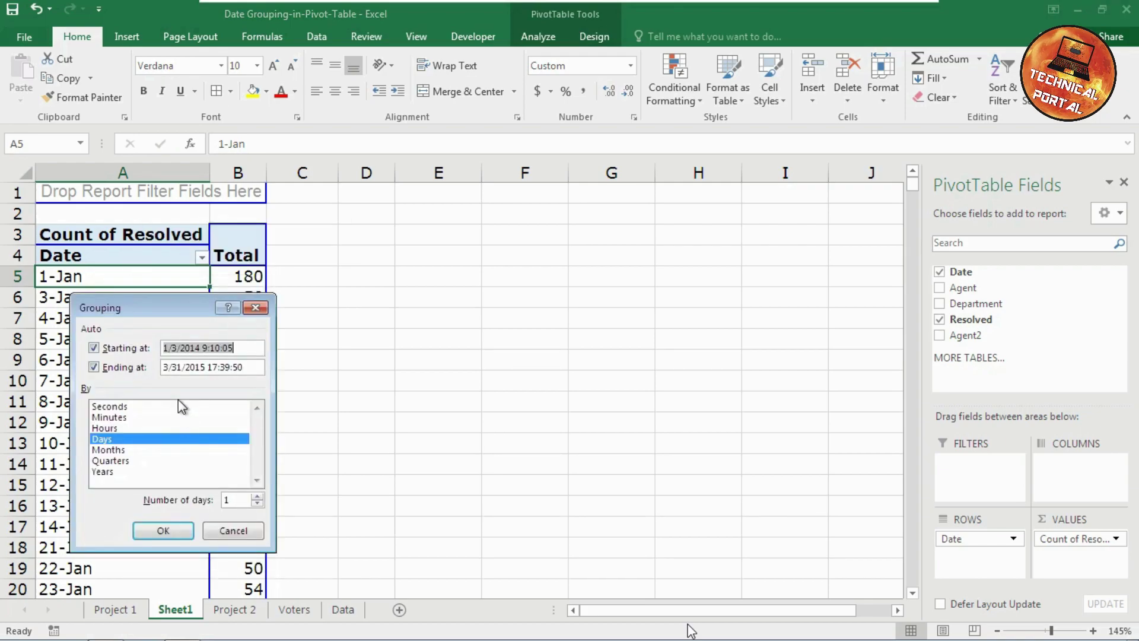
pyautogui.click(125, 428)
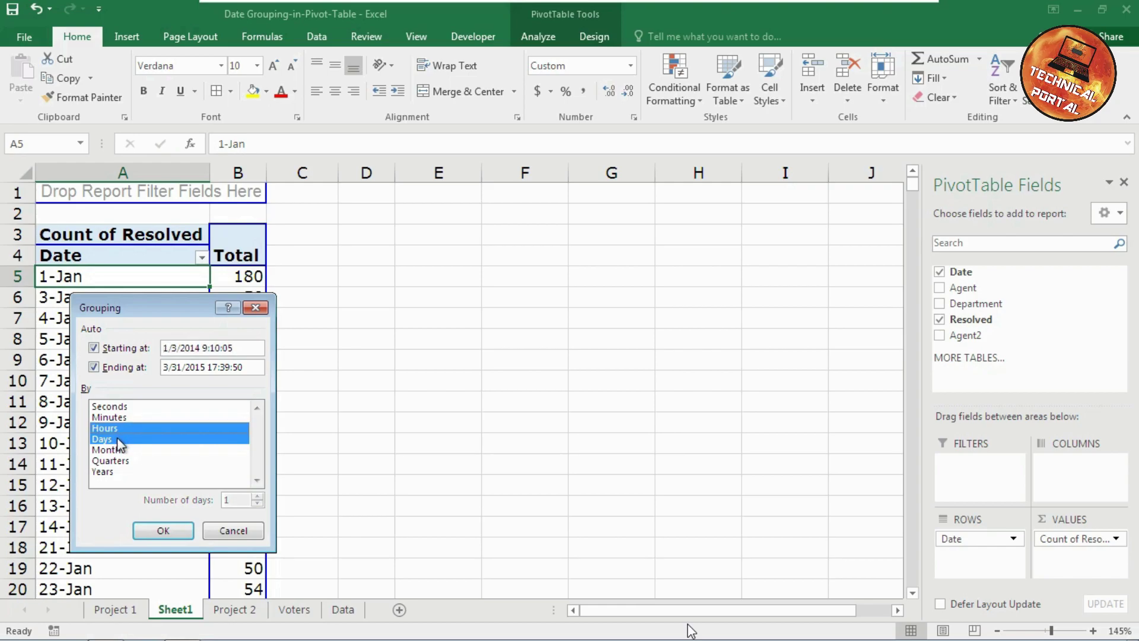
pyautogui.click(120, 441)
pyautogui.click(162, 534)
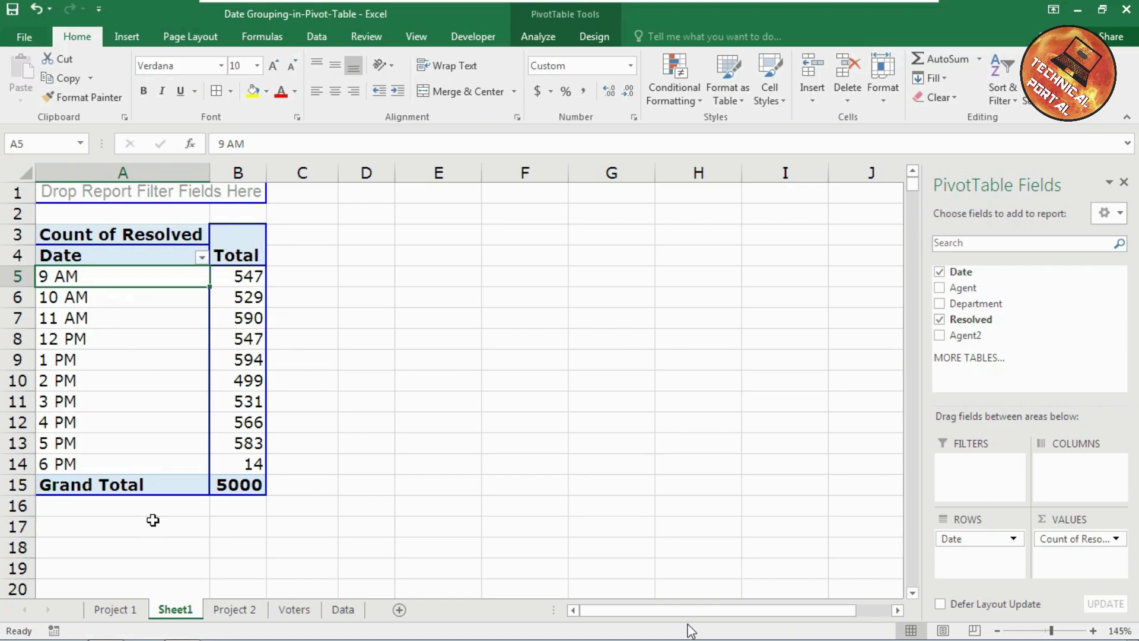
# - Add Months to the Hours grouping so hours nest under each month, e.g. Jan 9 AM 192
pyautogui.rightClick(127, 358)
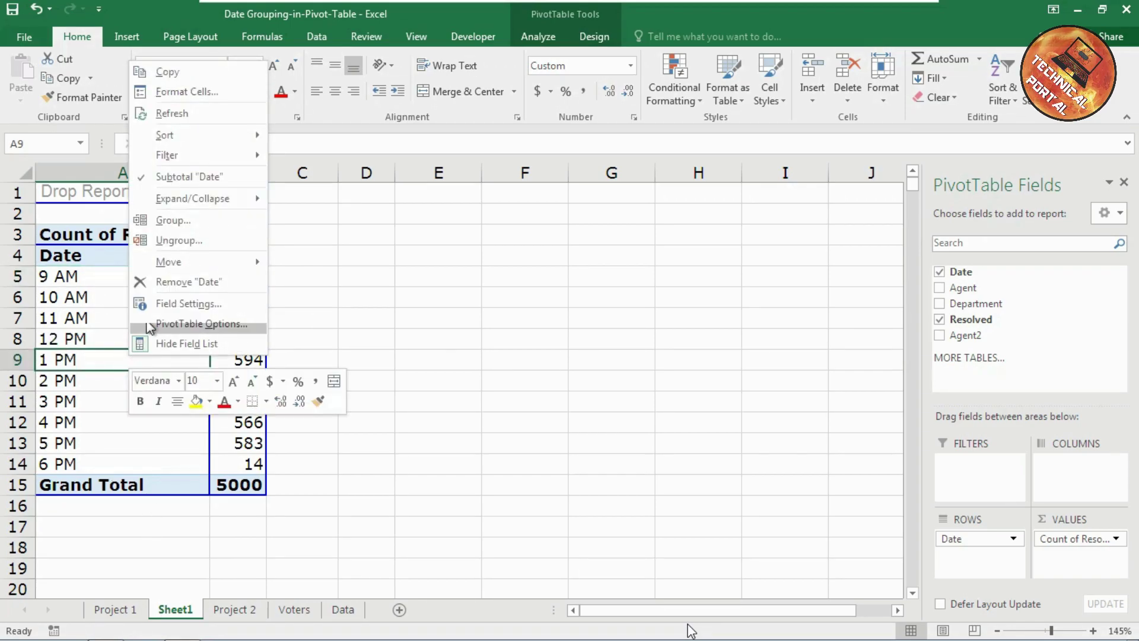
pyautogui.click(164, 225)
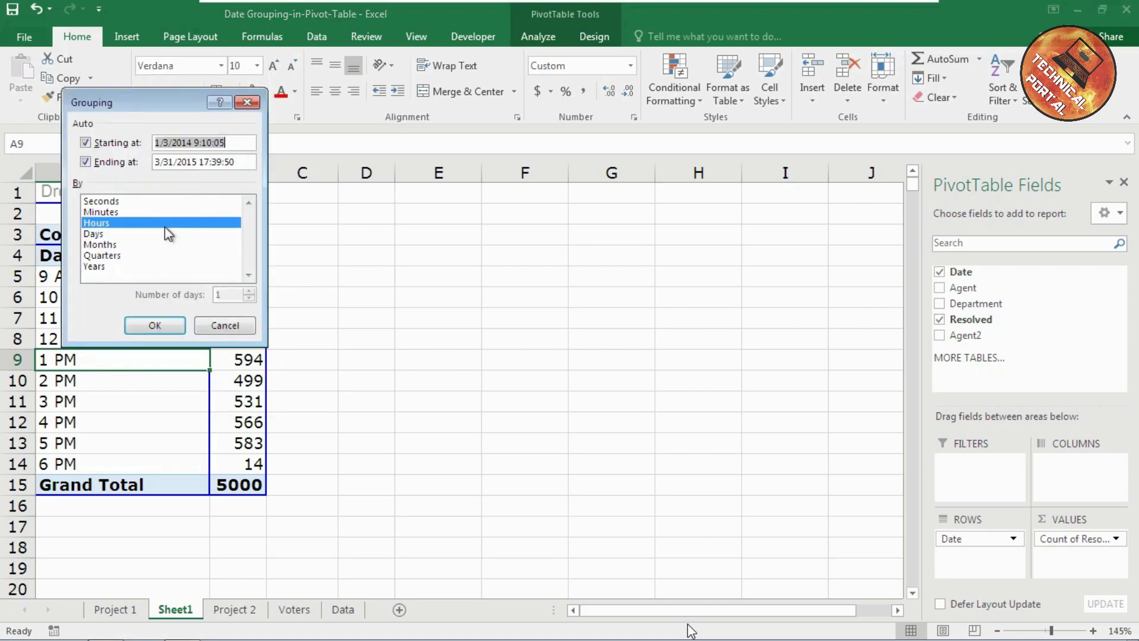
pyautogui.click(101, 245)
pyautogui.click(154, 325)
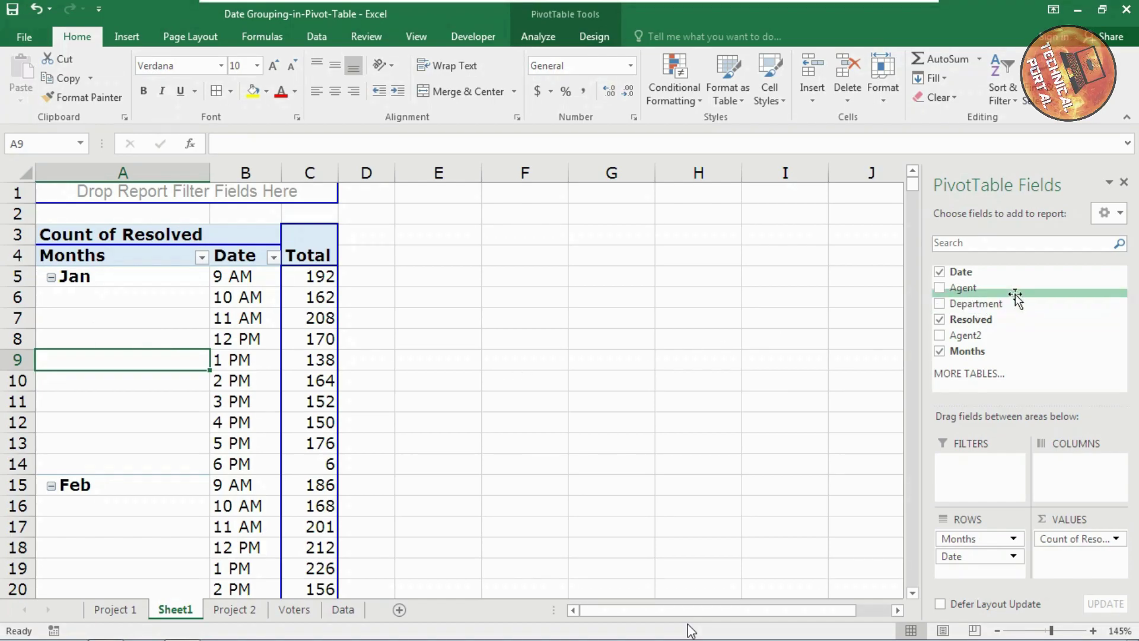
# - Place Department in COLUMNS to split the counts by Air Conditioner, Fridge, Television, Toaster and Washing Machine, then select a block of counts to check their sum
pyautogui.moveTo(1019, 315); pyautogui.dragTo(1061, 466)
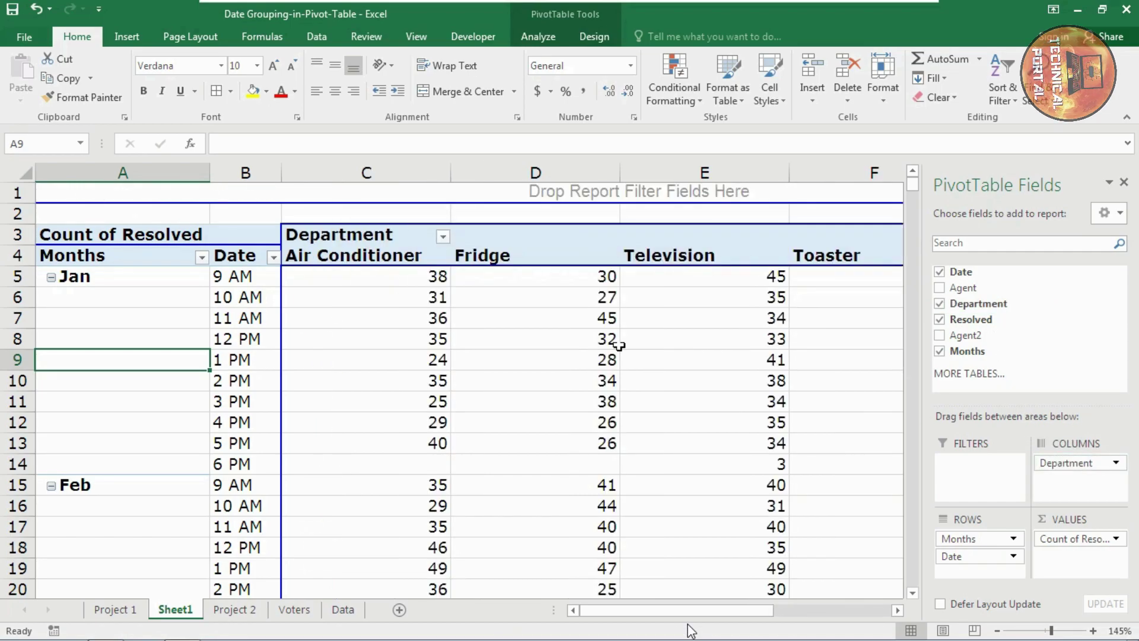
pyautogui.scroll(-6, 555, 323)
pyautogui.scroll(6, 555, 324)
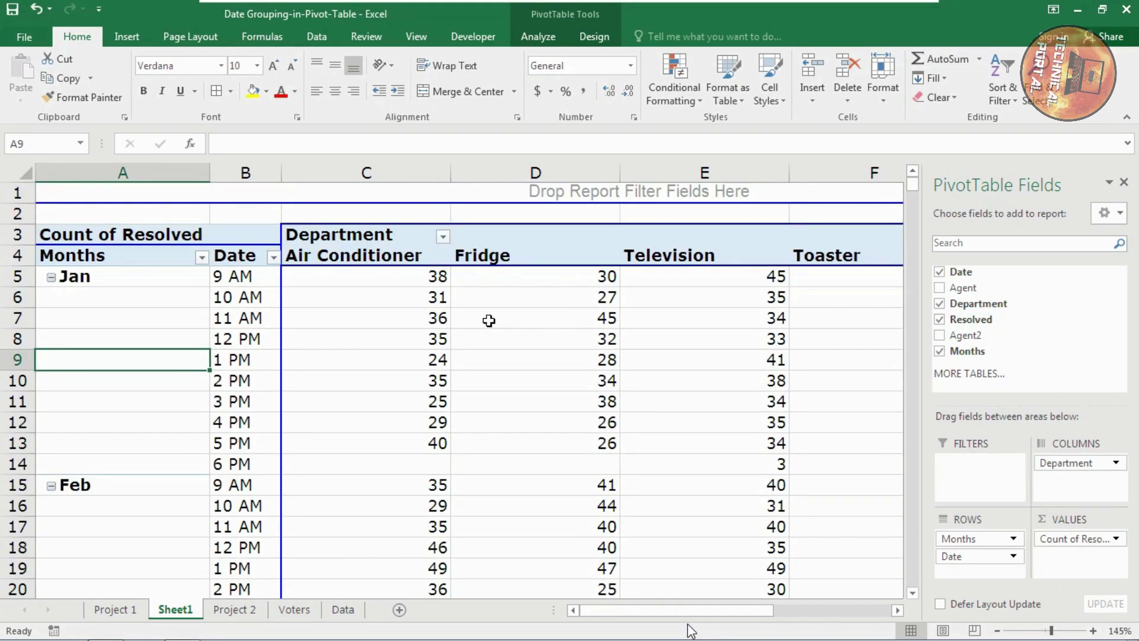
pyautogui.moveTo(427, 425); pyautogui.dragTo(629, 444)
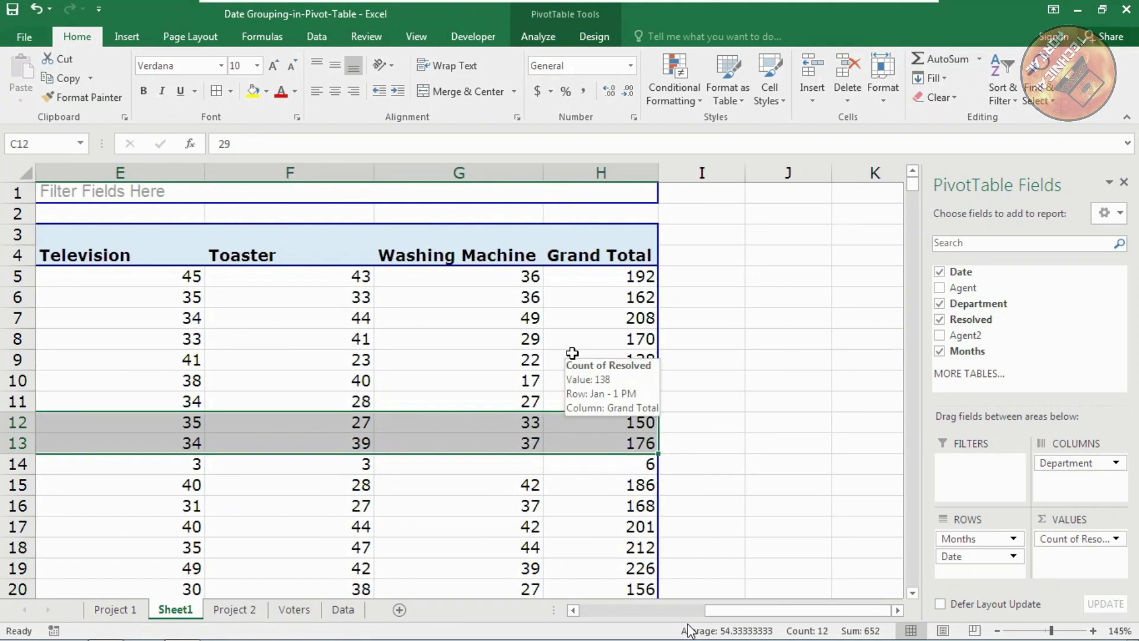